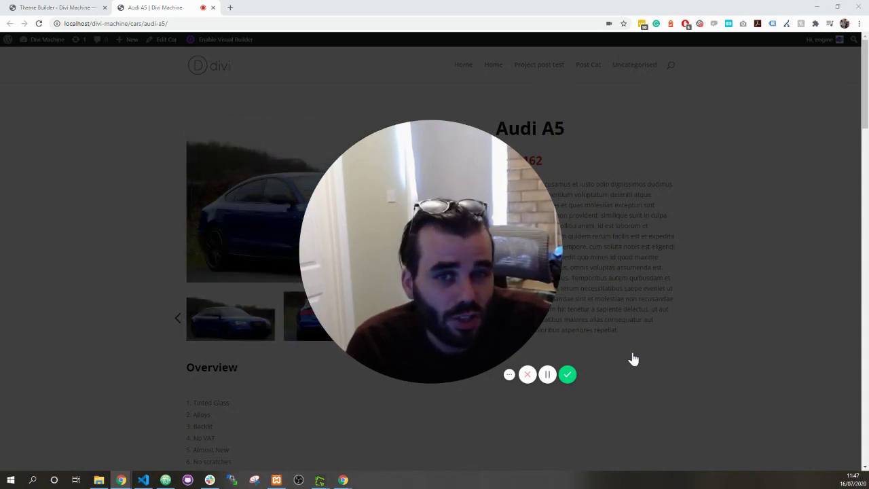
Step: Scroll the Audi A5 page down to its Related cars grid, then go back to the All Cars layout
{"action": "mouse_move", "coordinate": [415, 345]}
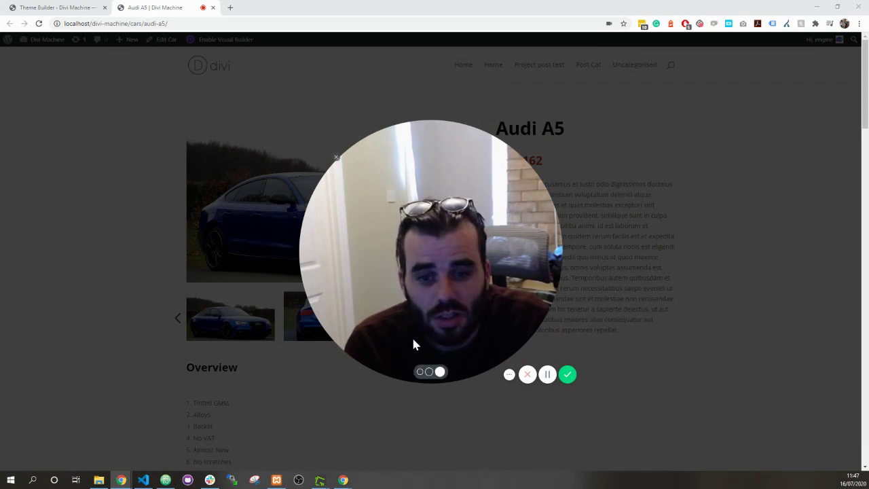
{"action": "left_click", "coordinate": [420, 371]}
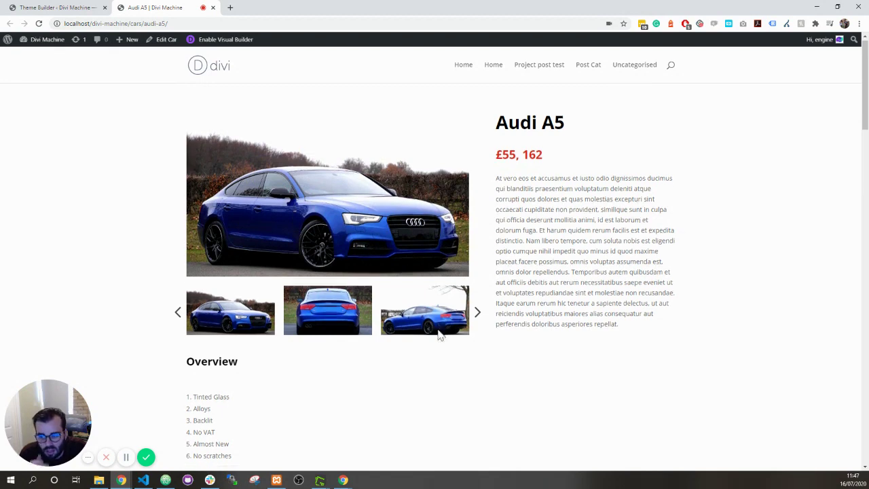
{"action": "scroll", "coordinate": [438, 334], "scroll_direction": "down", "scroll_amount": 10}
{"action": "scroll", "coordinate": [437, 334], "scroll_direction": "down", "scroll_amount": 7}
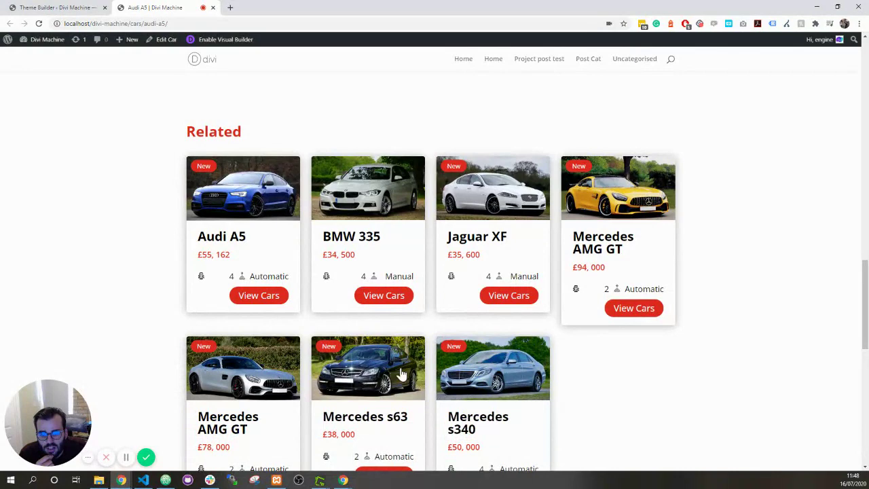
{"action": "left_click", "coordinate": [58, 8]}
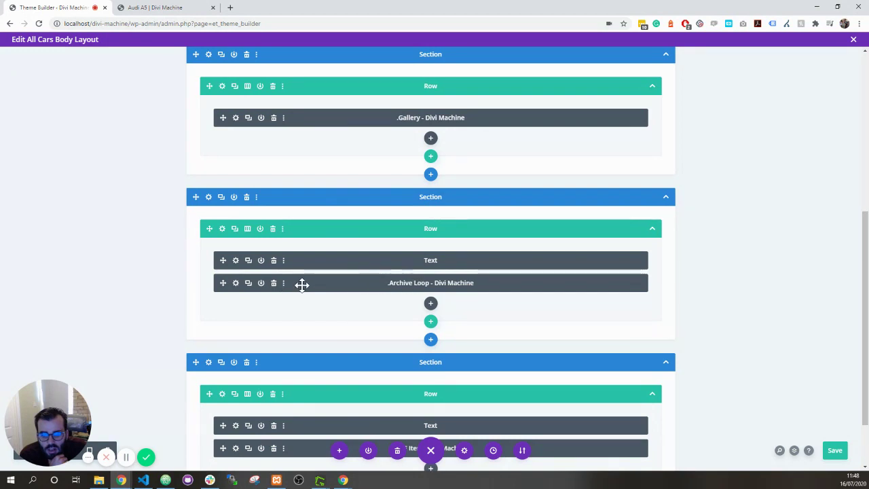
Step: Set the Archive Loop module's Post Display Type to Related, then go to the Audi A5 page tab
{"action": "left_click", "coordinate": [235, 282]}
{"action": "scroll", "coordinate": [286, 254], "scroll_direction": "down", "scroll_amount": 3}
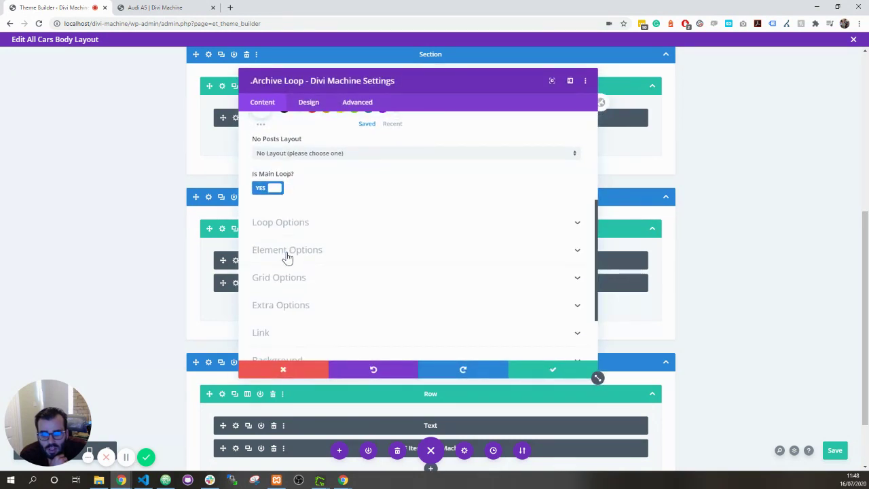
{"action": "left_click", "coordinate": [309, 227]}
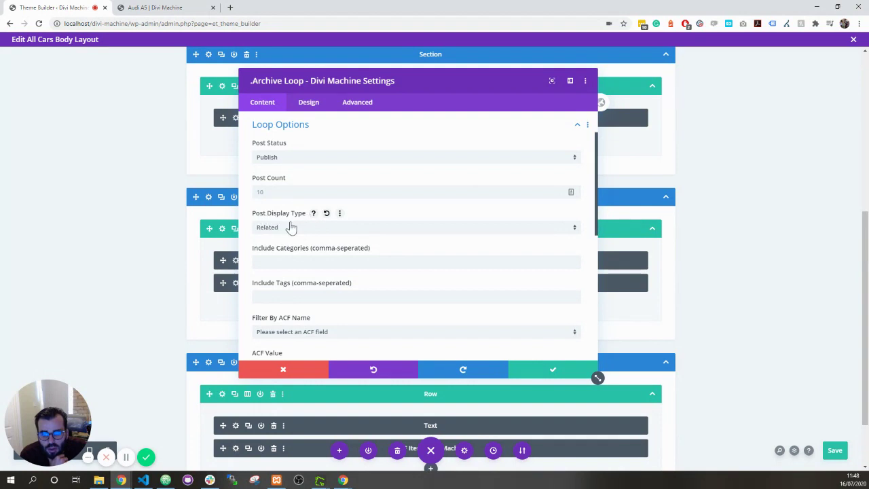
{"action": "left_click", "coordinate": [290, 227]}
{"action": "left_click", "coordinate": [306, 235]}
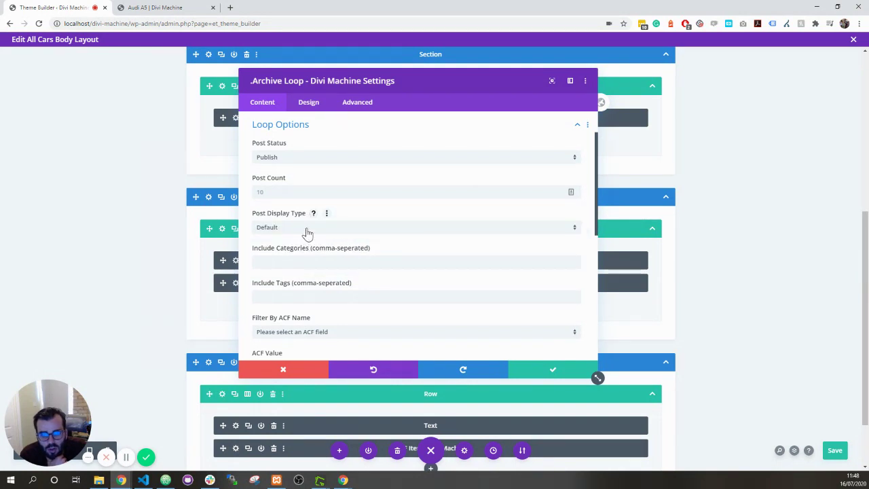
{"action": "left_click", "coordinate": [307, 234]}
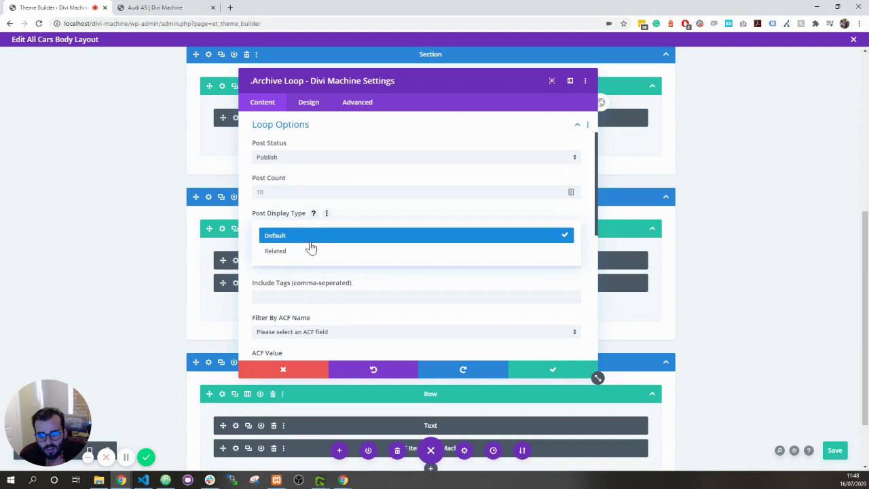
{"action": "left_click", "coordinate": [310, 250]}
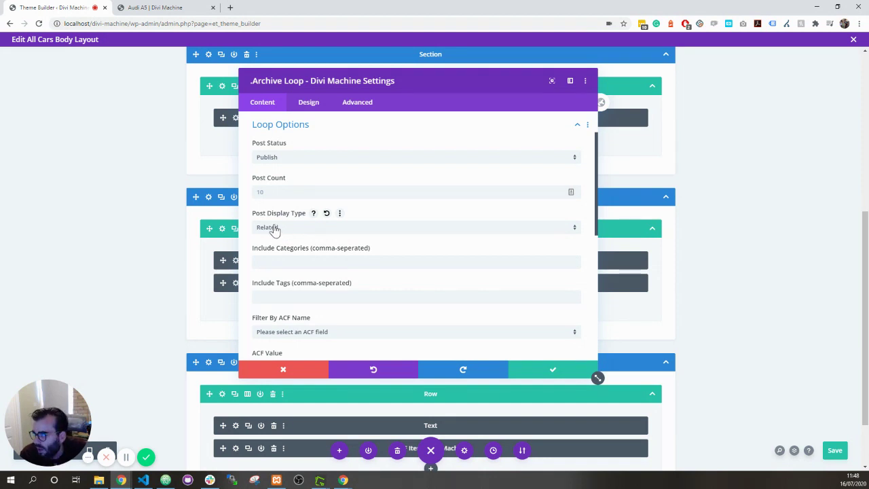
{"action": "left_click", "coordinate": [155, 8]}
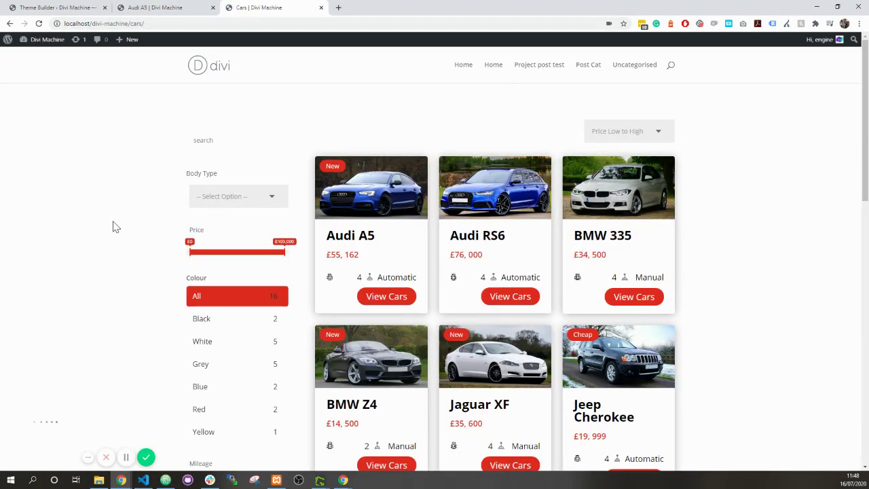
Step: Filter the Cars archive to SUV body type in Black
{"action": "scroll", "coordinate": [112, 224], "scroll_direction": "down", "scroll_amount": 2}
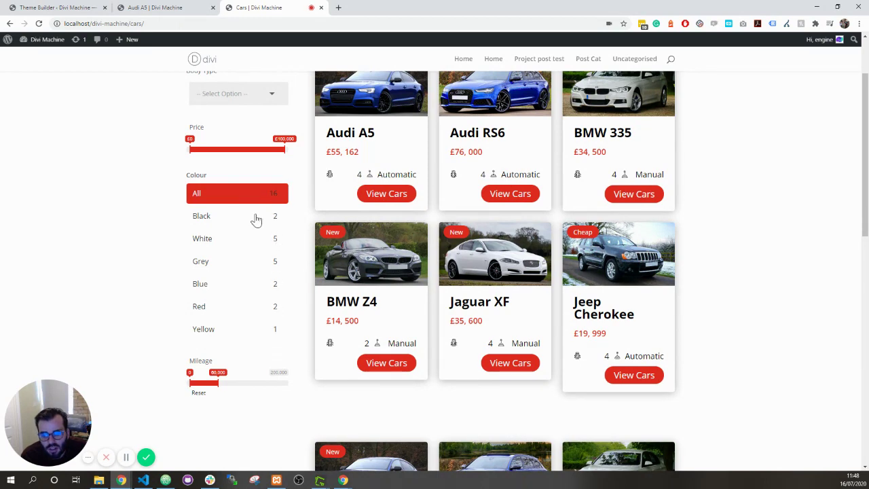
{"action": "scroll", "coordinate": [228, 219], "scroll_direction": "up", "scroll_amount": 2}
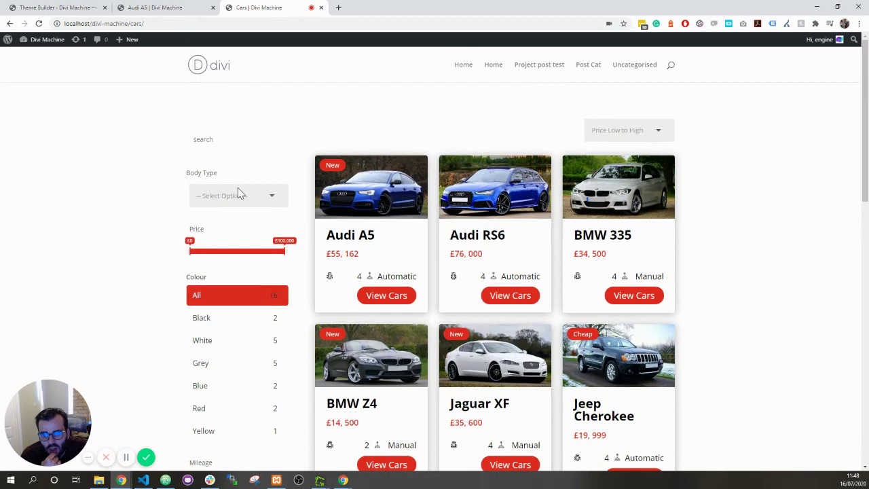
{"action": "left_click", "coordinate": [238, 195]}
{"action": "left_click", "coordinate": [255, 266]}
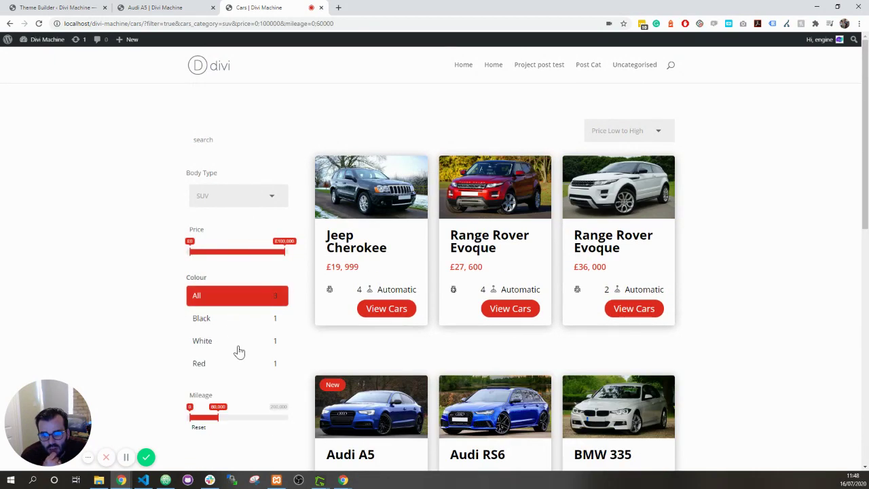
{"action": "left_click", "coordinate": [239, 323]}
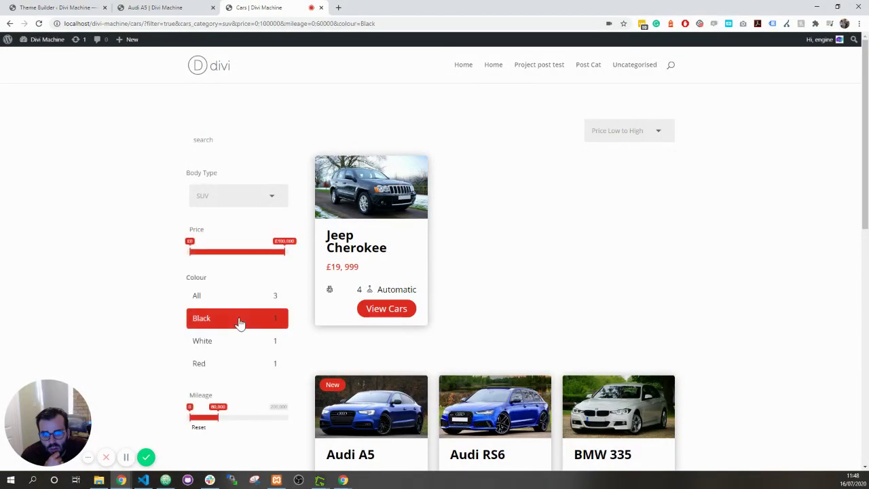
Step: Change Body Type to Convertible, try White, then show all colours
{"action": "left_click", "coordinate": [262, 198]}
{"action": "left_click", "coordinate": [255, 225]}
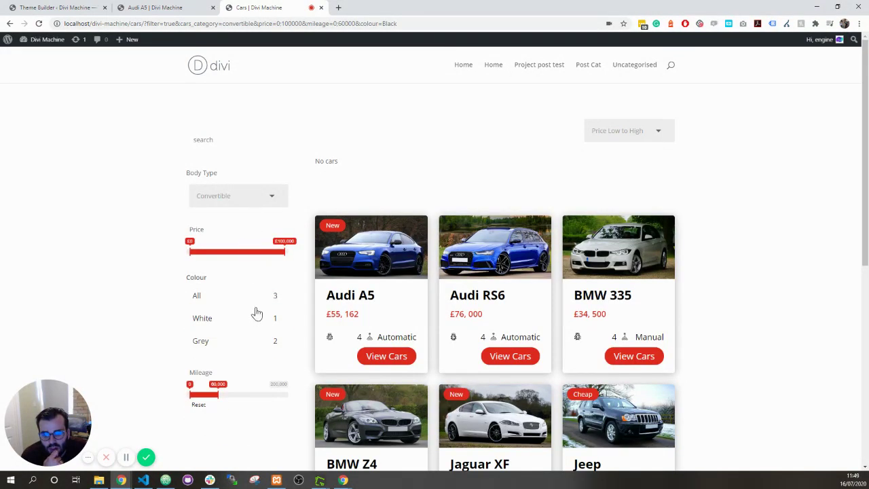
{"action": "left_click", "coordinate": [248, 324]}
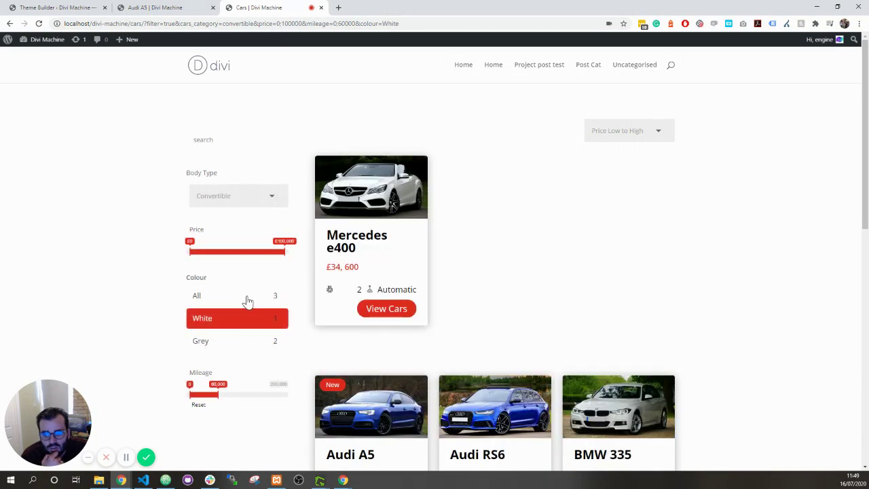
{"action": "left_click", "coordinate": [247, 299]}
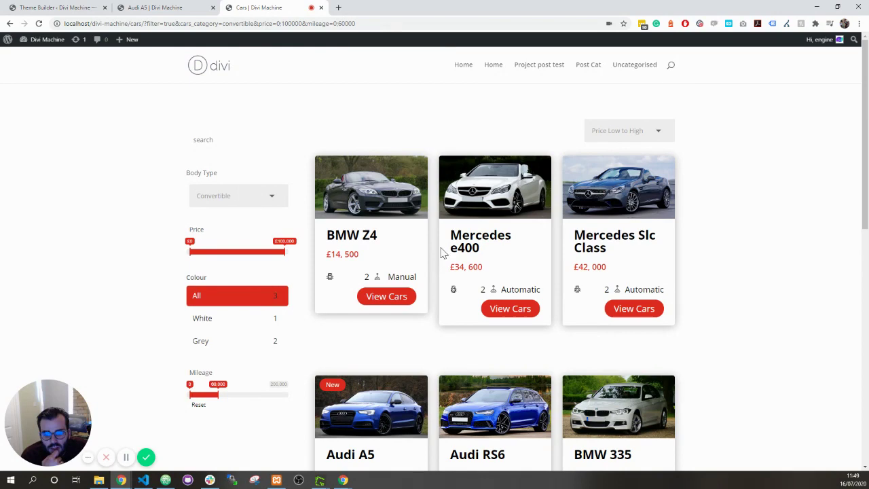
{"action": "scroll", "coordinate": [400, 277], "scroll_direction": "down", "scroll_amount": 3}
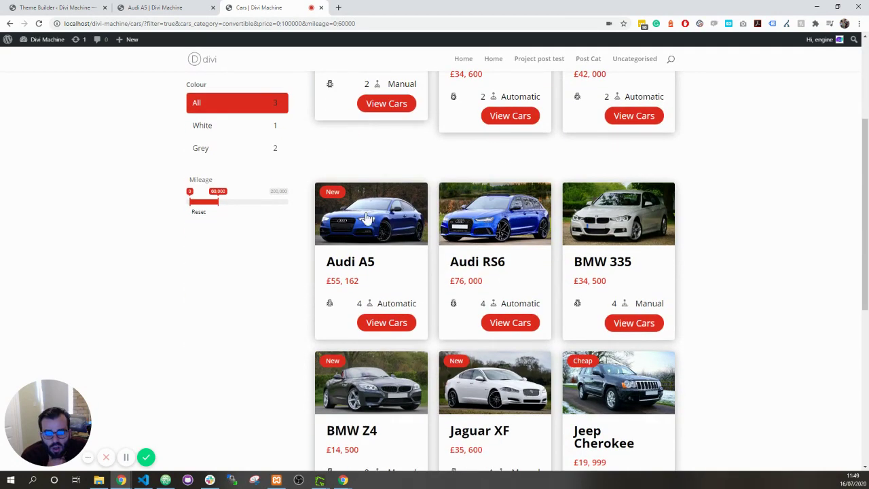
{"action": "scroll", "coordinate": [398, 256], "scroll_direction": "up", "scroll_amount": 2}
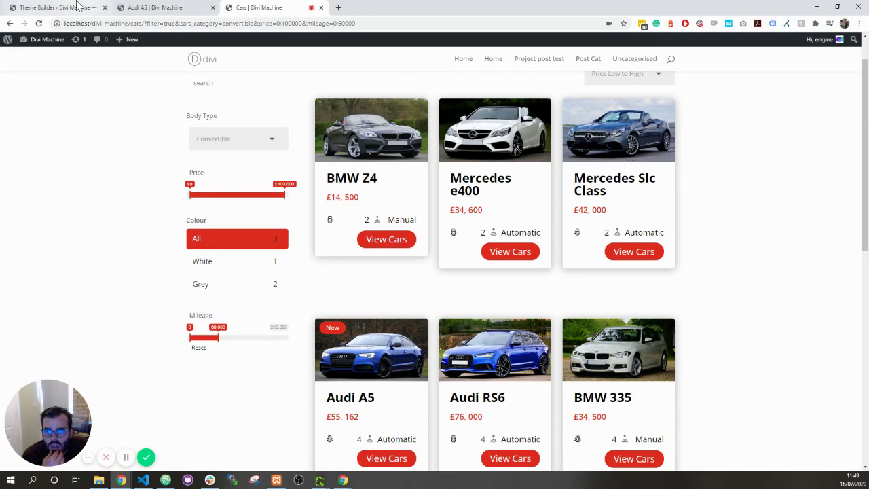
Step: Open the WordPress admin dashboard in a new tab
{"action": "left_click", "coordinate": [145, 7]}
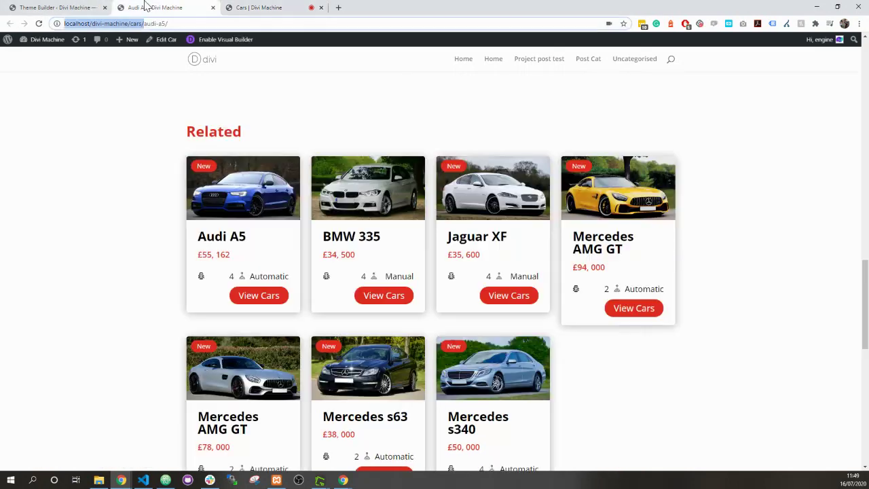
{"action": "right_click", "coordinate": [39, 56]}
{"action": "left_click", "coordinate": [54, 59]}
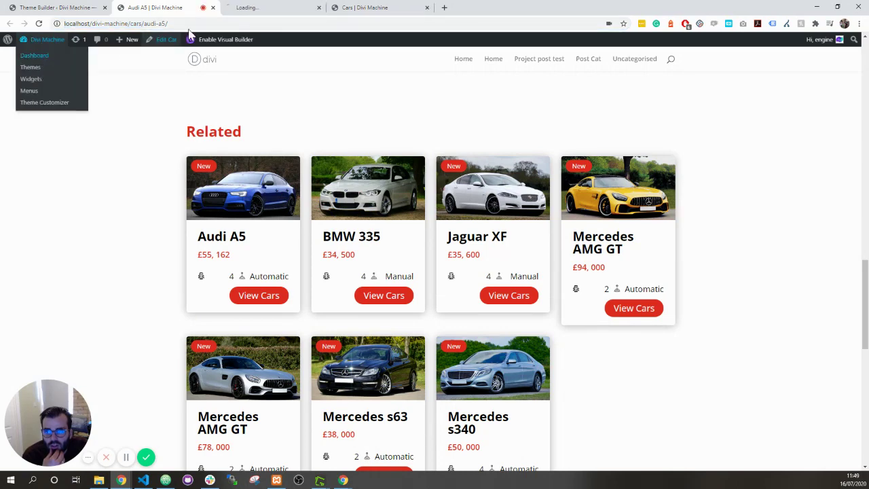
{"action": "left_click", "coordinate": [255, 8]}
Step: Edit the Cars Archive Page custom body in Divi Theme Builder and scroll through it
{"action": "mouse_move", "coordinate": [52, 338]}
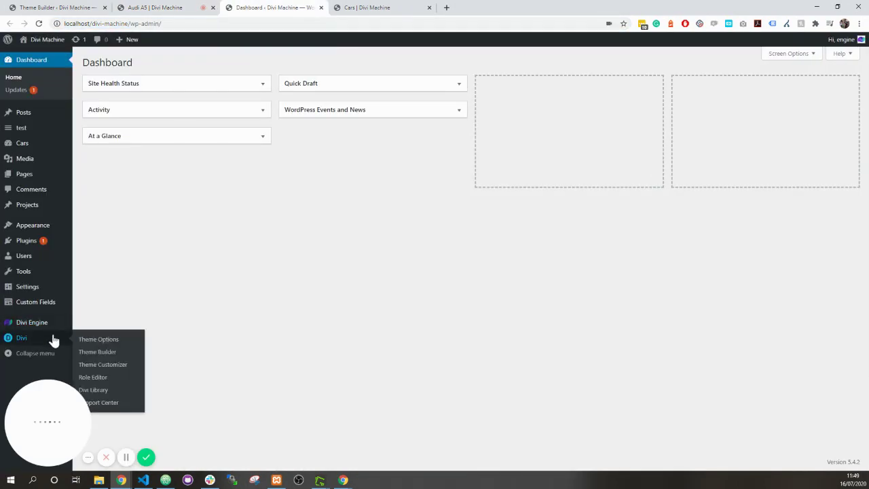
{"action": "left_click", "coordinate": [106, 353]}
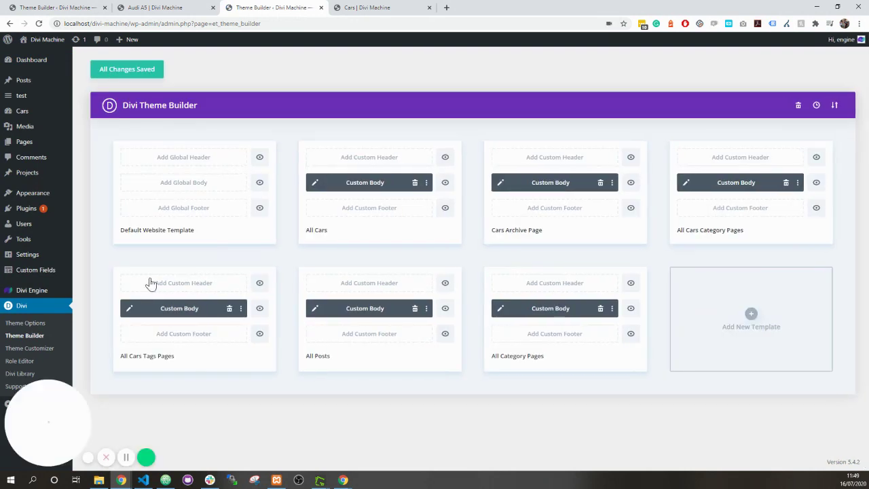
{"action": "left_click", "coordinate": [501, 184]}
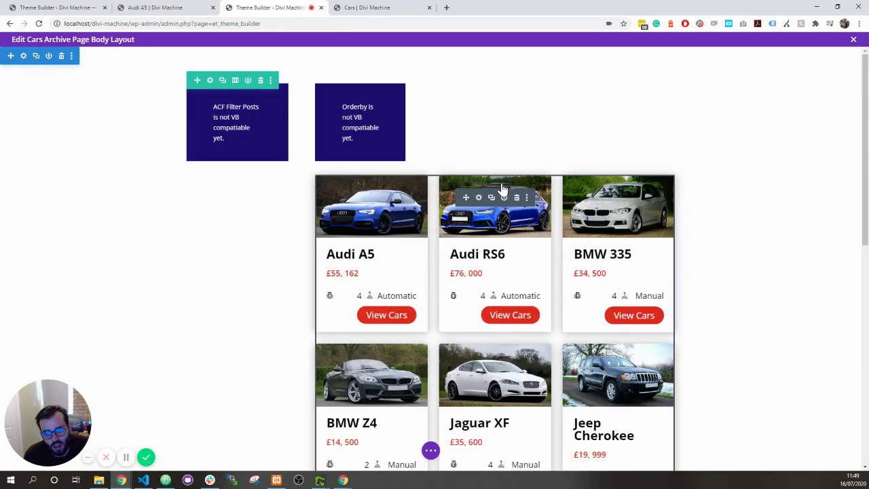
{"action": "scroll", "coordinate": [252, 163], "scroll_direction": "down", "scroll_amount": 2}
{"action": "scroll", "coordinate": [260, 186], "scroll_direction": "down", "scroll_amount": 3}
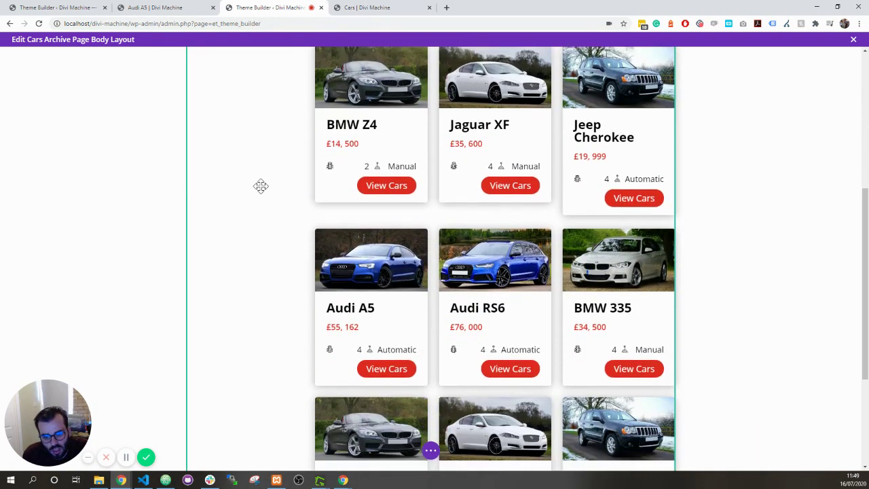
{"action": "scroll", "coordinate": [262, 186], "scroll_direction": "up", "scroll_amount": 3}
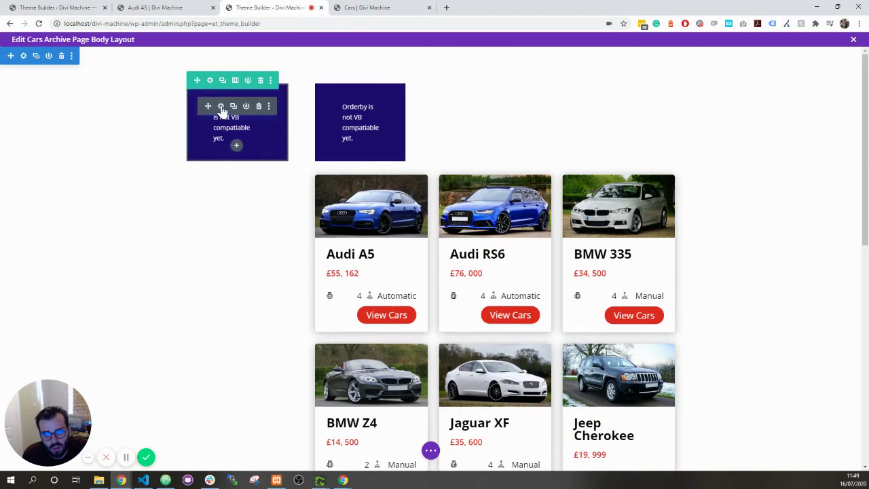
Step: Open the Archive Loop settings and show the help text for Is Main Loop
{"action": "left_click", "coordinate": [479, 198]}
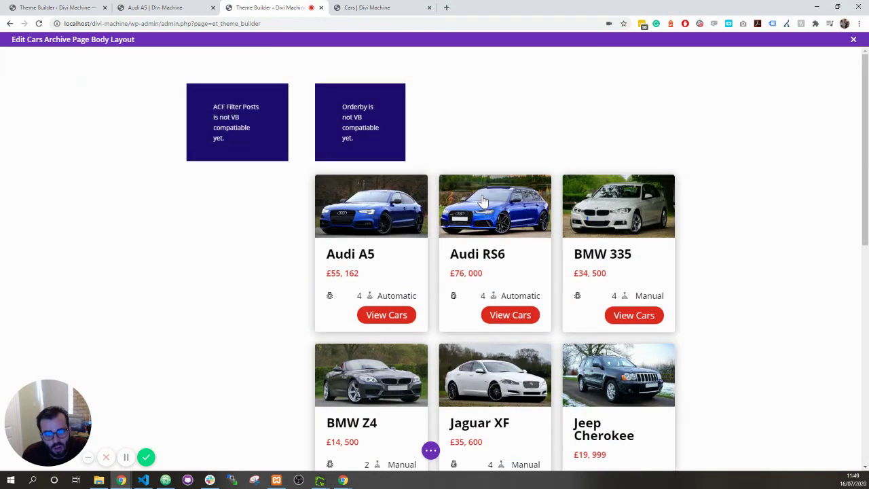
{"action": "scroll", "coordinate": [337, 219], "scroll_direction": "down", "scroll_amount": 3}
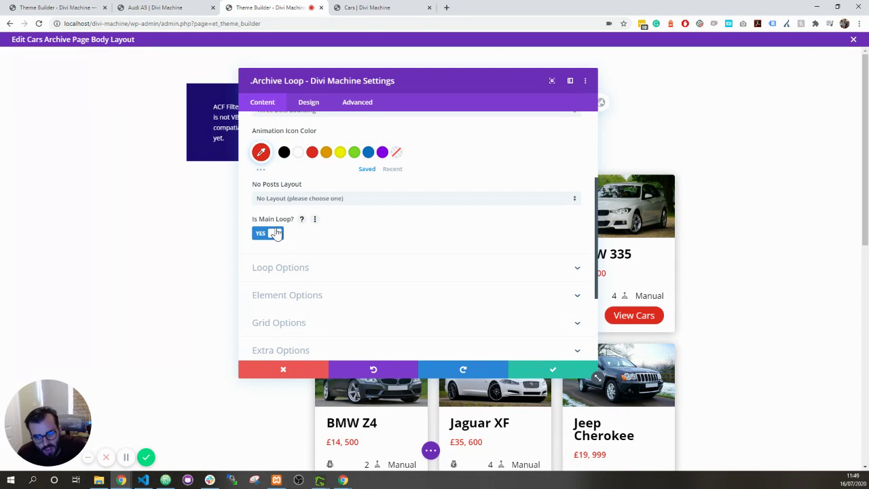
{"action": "left_click", "coordinate": [302, 220]}
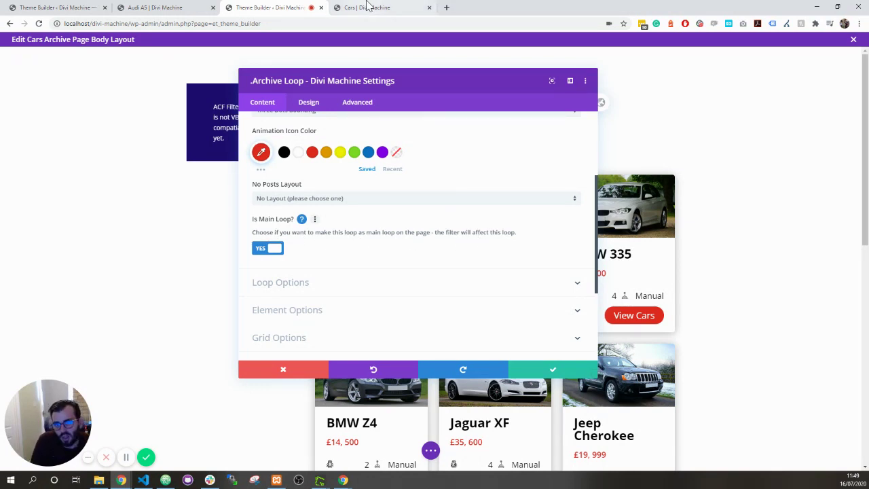
Step: Cancel the loop settings and scroll the Audi A5 page to its Name/Position/Score table
{"action": "left_click", "coordinate": [296, 373]}
{"action": "left_click", "coordinate": [358, 7]}
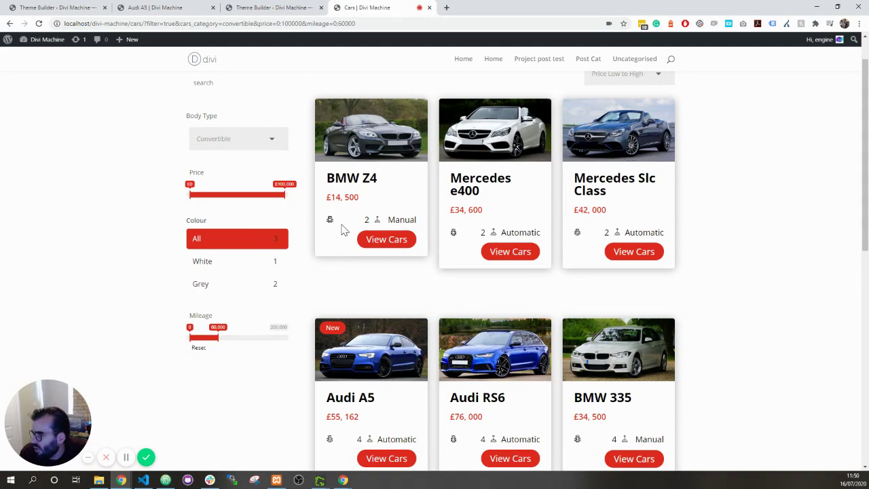
{"action": "scroll", "coordinate": [344, 231], "scroll_direction": "down", "scroll_amount": 1}
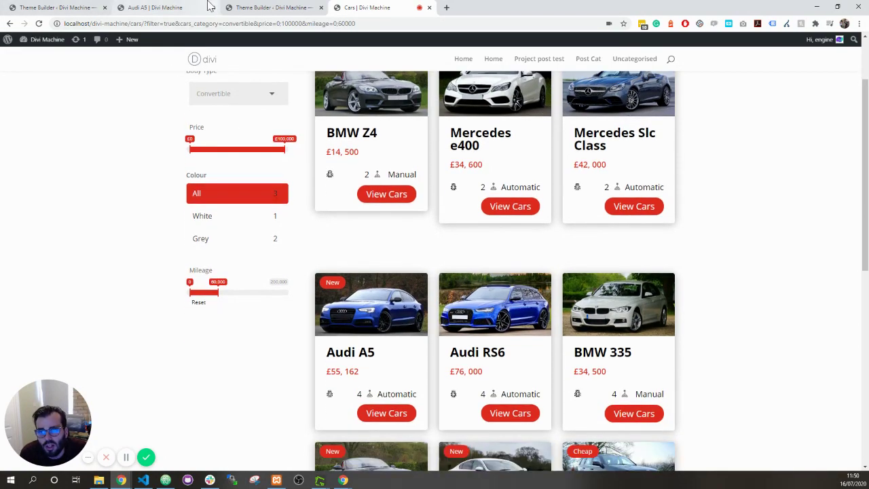
{"action": "left_click", "coordinate": [155, 8]}
{"action": "scroll", "coordinate": [339, 285], "scroll_direction": "down", "scroll_amount": 3}
{"action": "scroll", "coordinate": [365, 317], "scroll_direction": "up", "scroll_amount": 10}
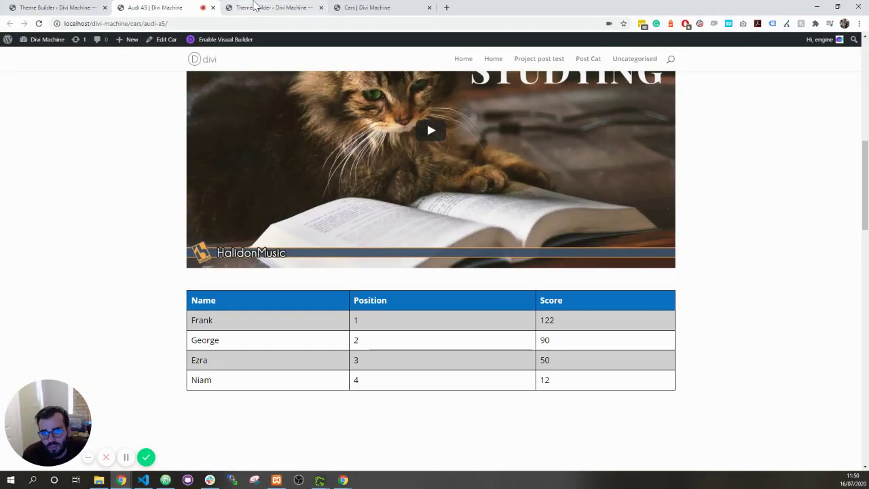
Step: Close the Cars archive layout editor with Discard & Exit
{"action": "left_click", "coordinate": [252, 8]}
{"action": "left_click", "coordinate": [853, 40]}
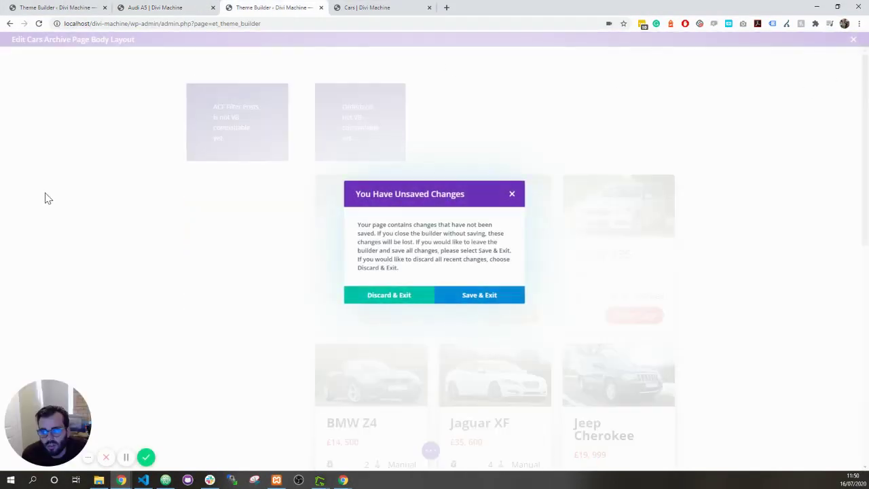
{"action": "left_click", "coordinate": [384, 297]}
Step: Dismiss the chat popup and go to the Custom Fields group list
{"action": "left_click", "coordinate": [854, 417]}
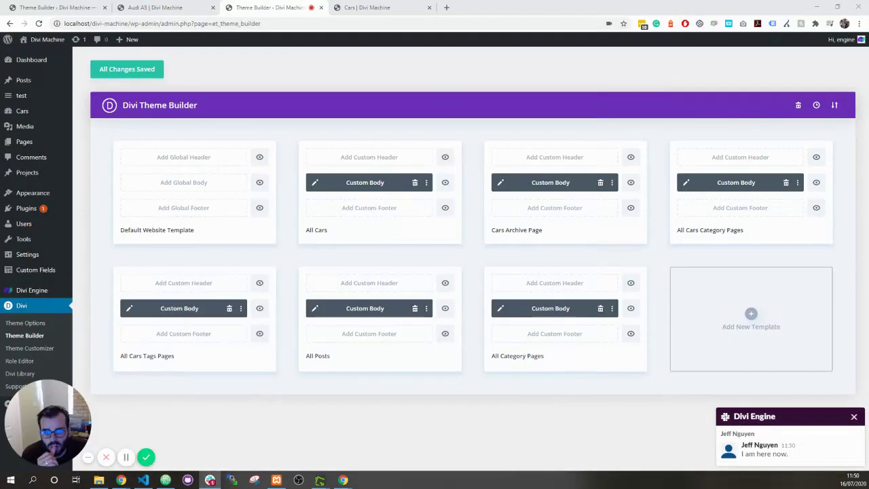
{"action": "left_click", "coordinate": [853, 416]}
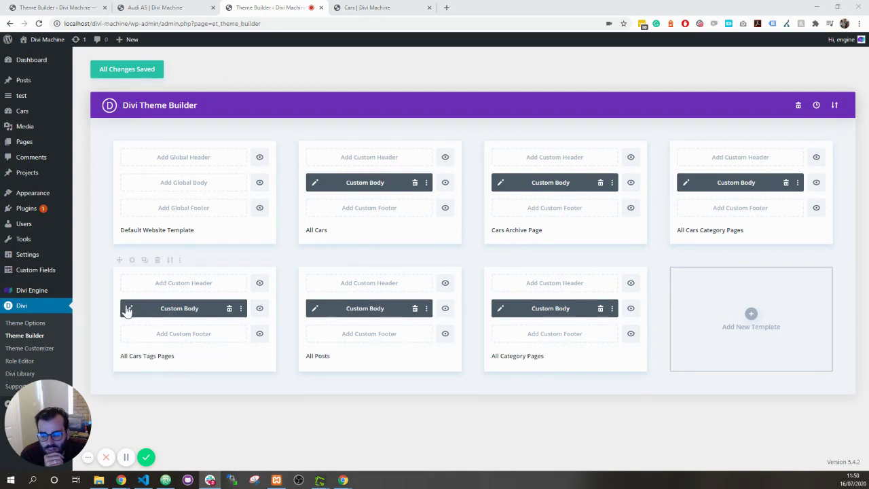
{"action": "left_click", "coordinate": [35, 270]}
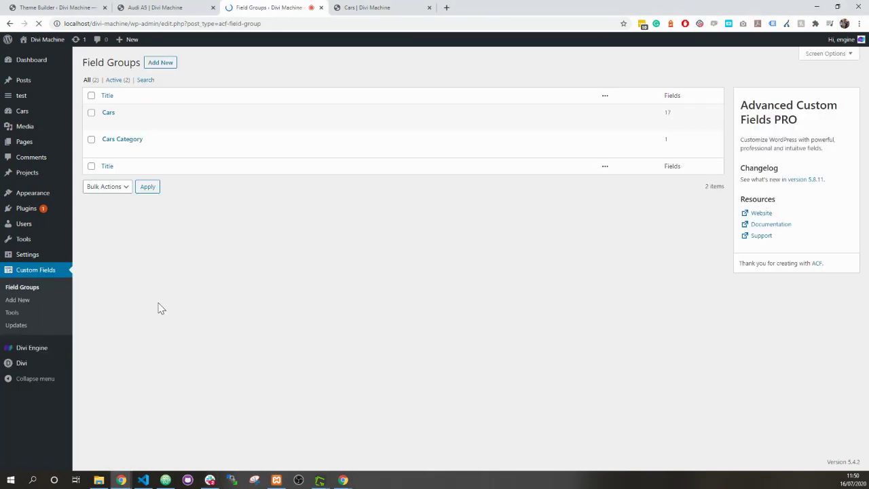
Step: Inspect the Cars group's Repeater field with its Name, Position and Score sub fields
{"action": "left_click", "coordinate": [108, 114]}
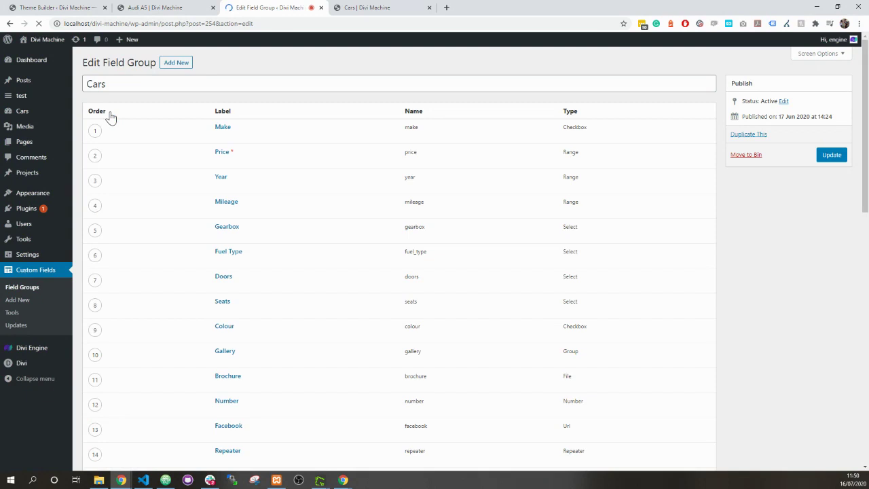
{"action": "scroll", "coordinate": [351, 314], "scroll_direction": "down", "scroll_amount": 3}
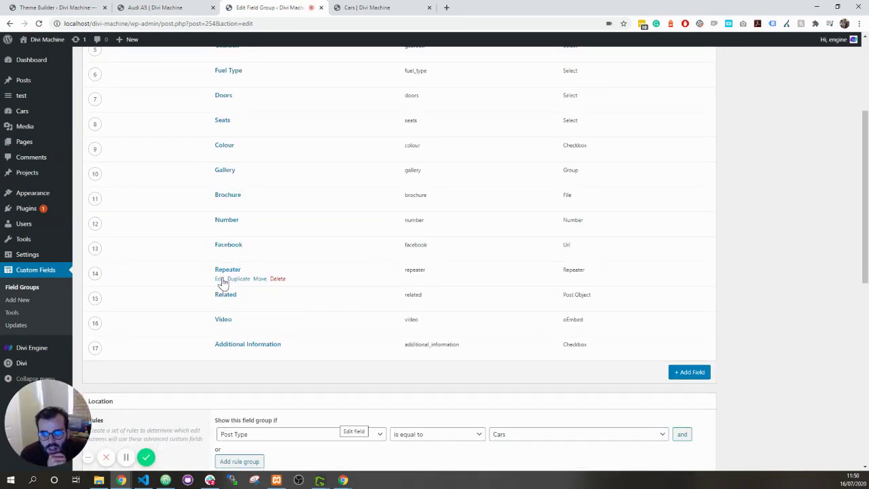
{"action": "left_click", "coordinate": [220, 279]}
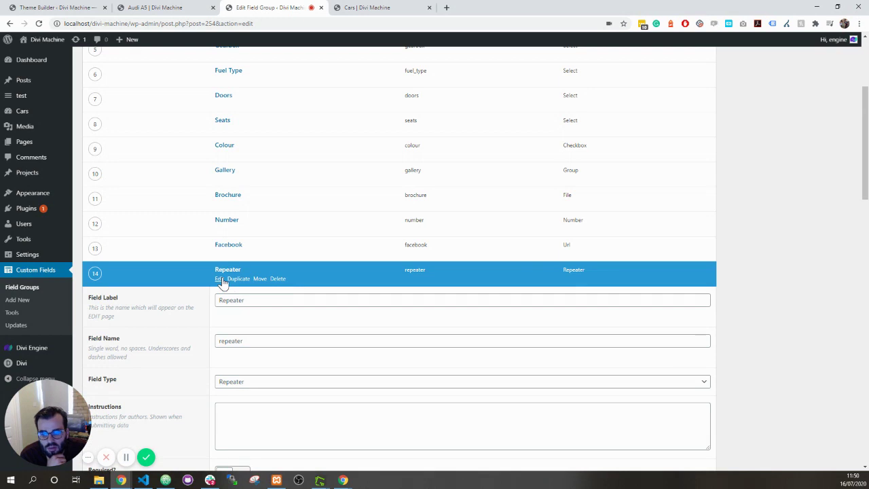
{"action": "scroll", "coordinate": [220, 282], "scroll_direction": "down", "scroll_amount": 3}
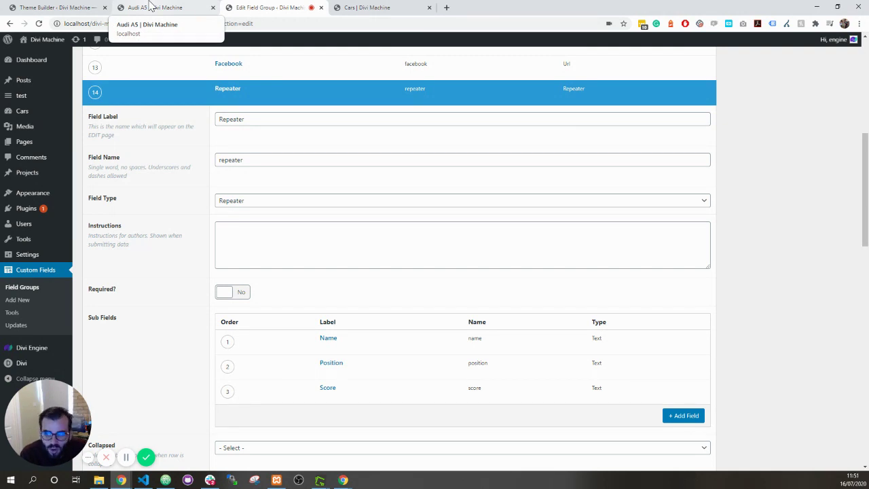
{"action": "left_click", "coordinate": [73, 7]}
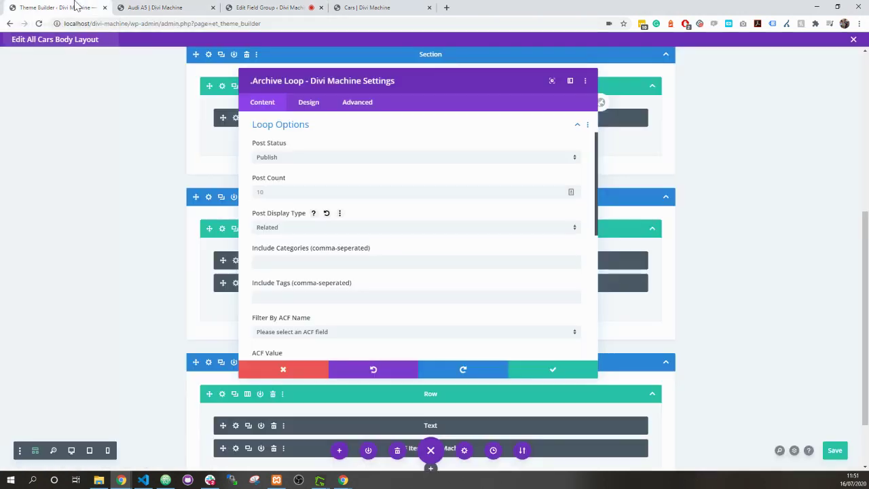
Step: Set the Repeater module's Repeater Type to ACF Repeater Field Type
{"action": "left_click", "coordinate": [310, 368]}
{"action": "scroll", "coordinate": [184, 295], "scroll_direction": "down", "scroll_amount": 1}
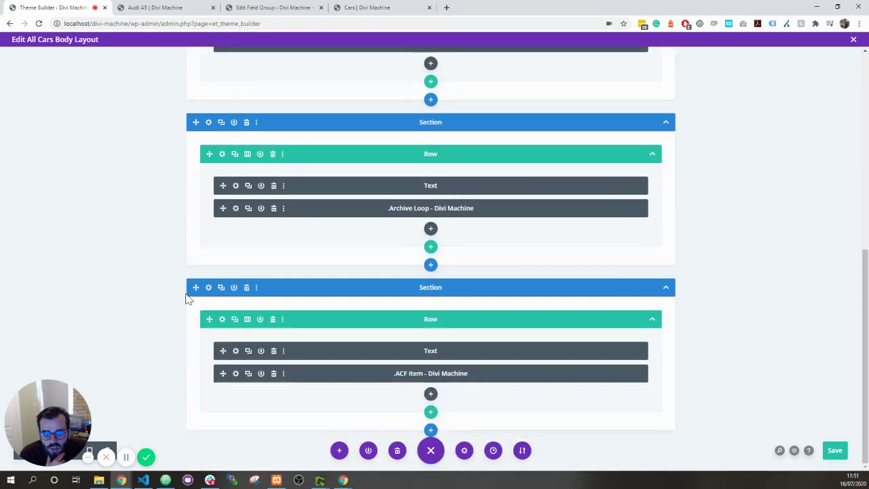
{"action": "scroll", "coordinate": [188, 299], "scroll_direction": "up", "scroll_amount": 1}
{"action": "scroll", "coordinate": [188, 299], "scroll_direction": "up", "scroll_amount": 2}
{"action": "scroll", "coordinate": [224, 261], "scroll_direction": "up", "scroll_amount": 2}
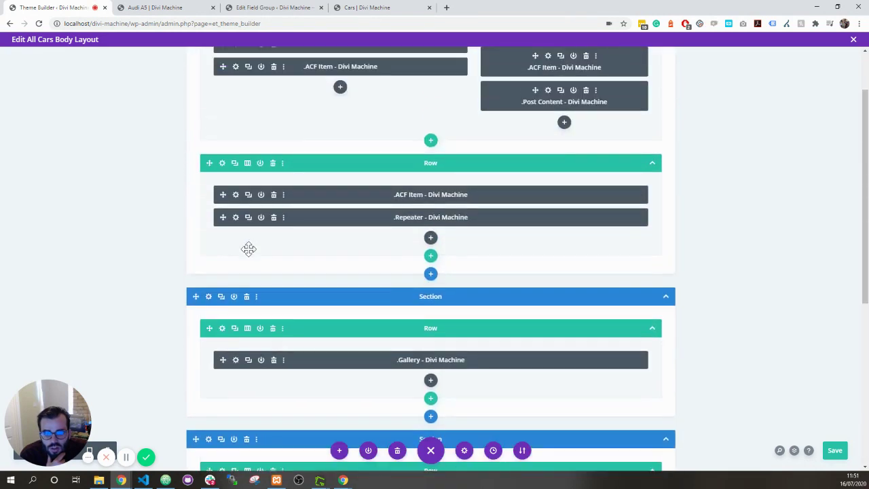
{"action": "left_click", "coordinate": [236, 217]}
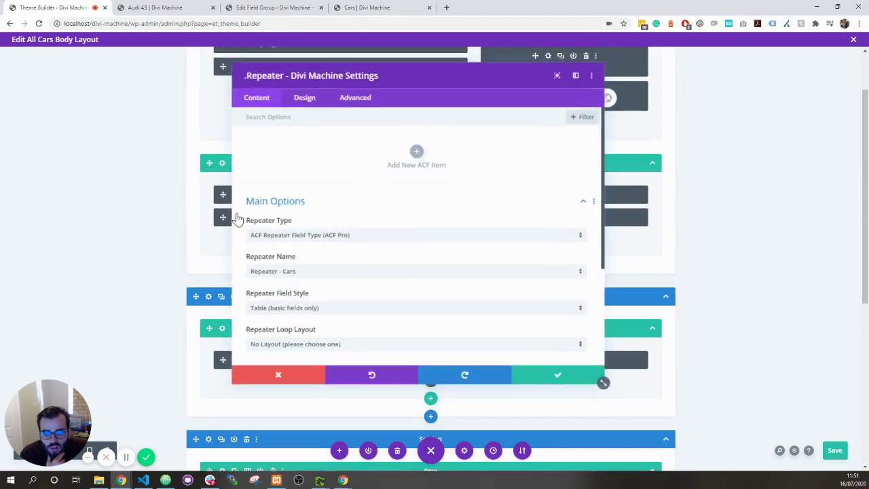
{"action": "left_click", "coordinate": [275, 236]}
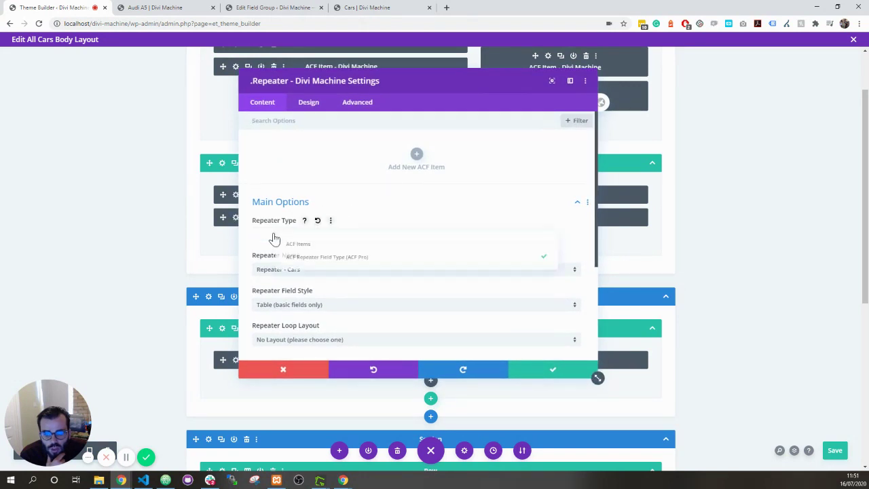
{"action": "left_click", "coordinate": [339, 265]}
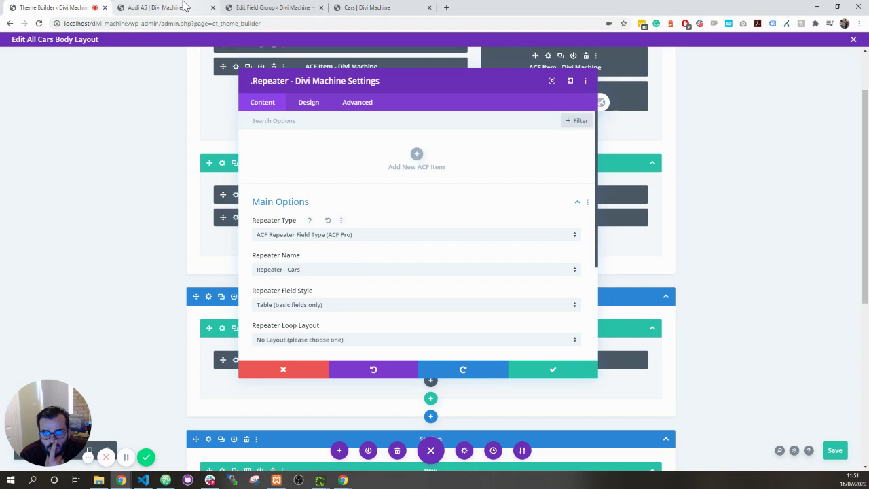
{"action": "left_click", "coordinate": [275, 8]}
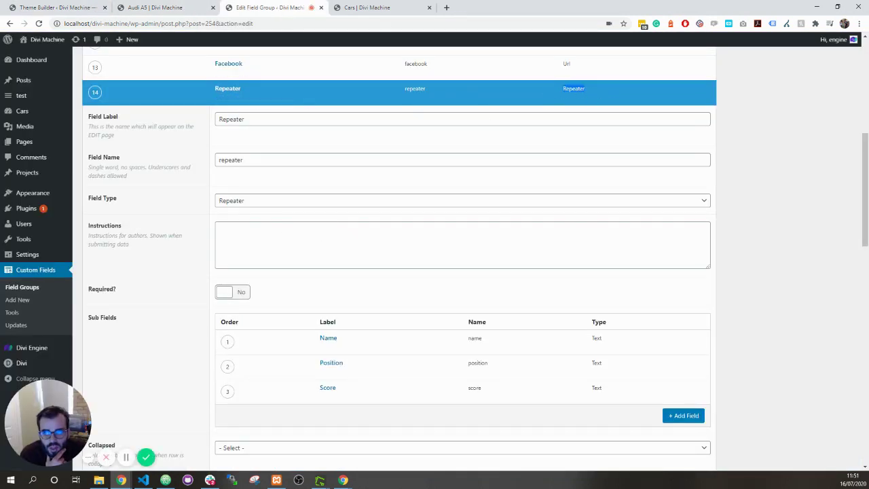
{"action": "left_click", "coordinate": [46, 8]}
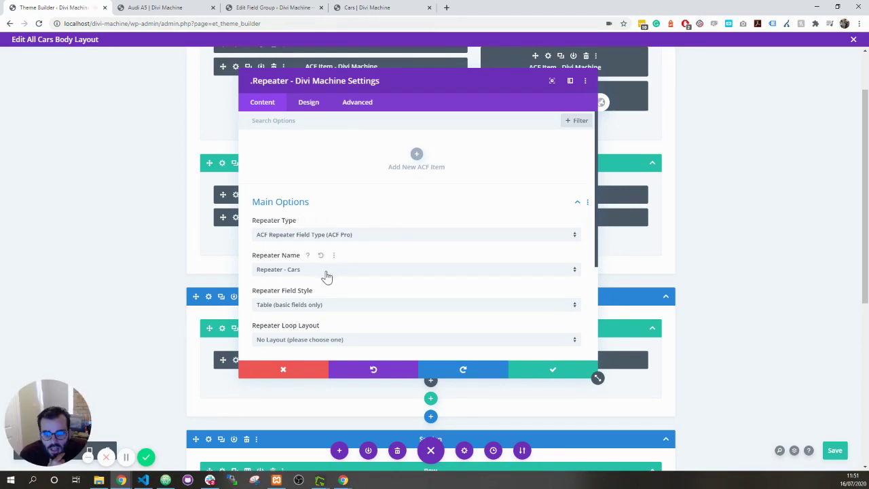
Step: Keep Repeater - Cars as the field with Table style, then open Design > Table Design
{"action": "left_click", "coordinate": [298, 272]}
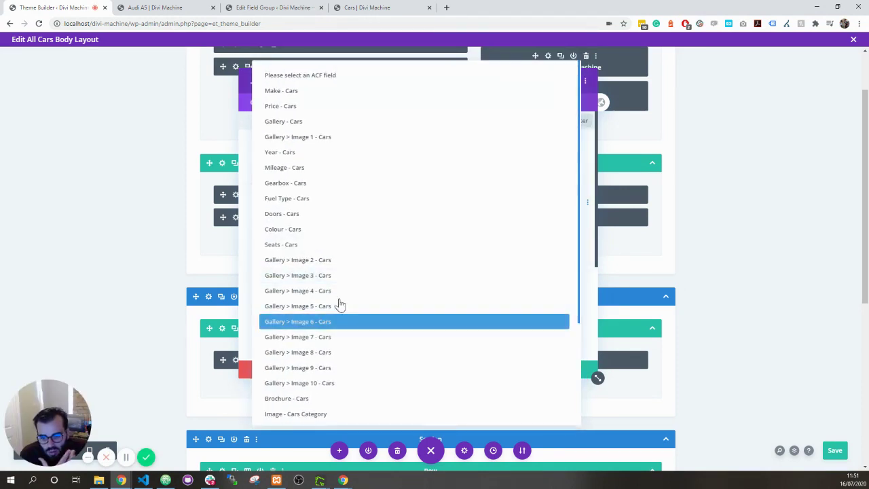
{"action": "left_click", "coordinate": [249, 272]}
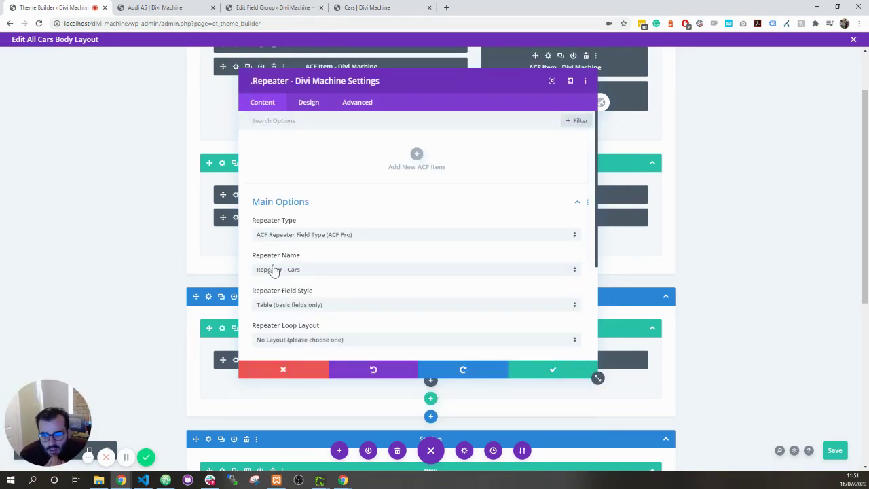
{"action": "left_click", "coordinate": [289, 306]}
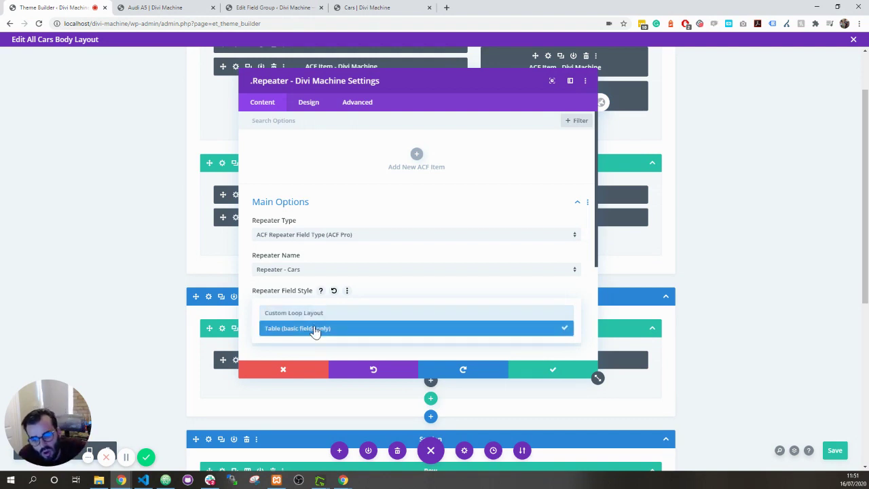
{"action": "left_click", "coordinate": [316, 330]}
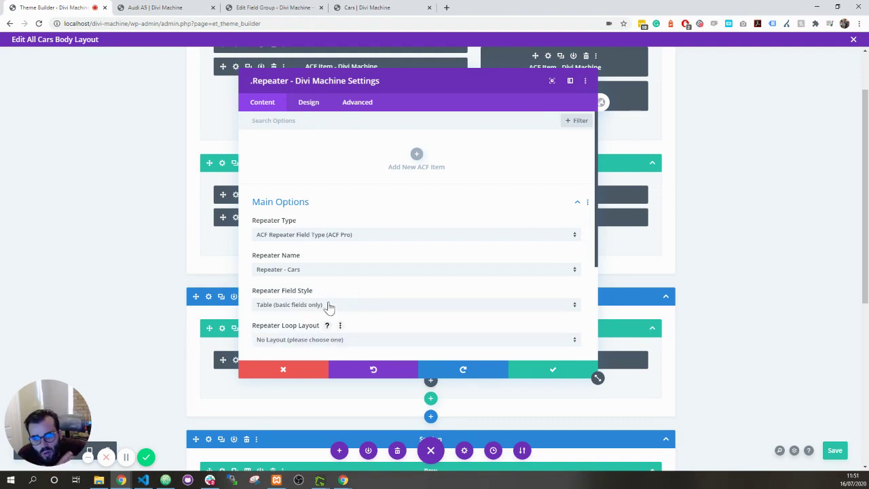
{"action": "left_click", "coordinate": [308, 103]}
{"action": "left_click", "coordinate": [293, 171]}
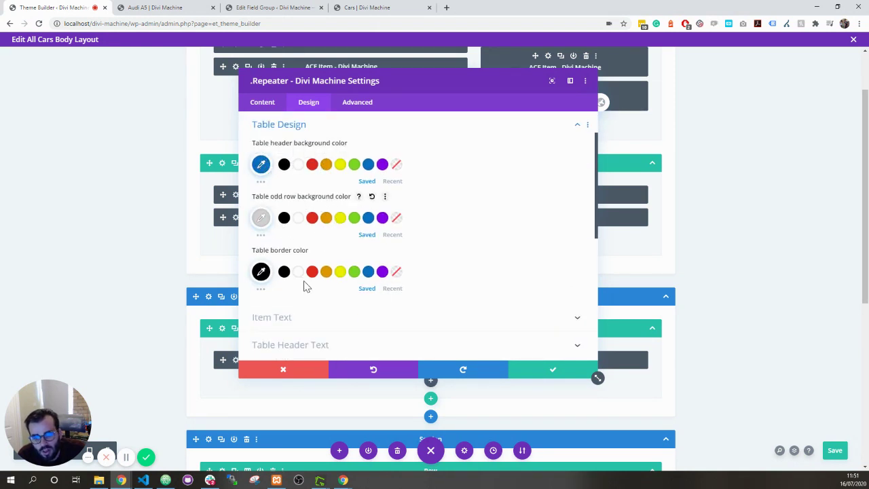
Step: Browse the Repeater's Advanced and Table Design options, then save and close its settings
{"action": "left_click", "coordinate": [349, 103]}
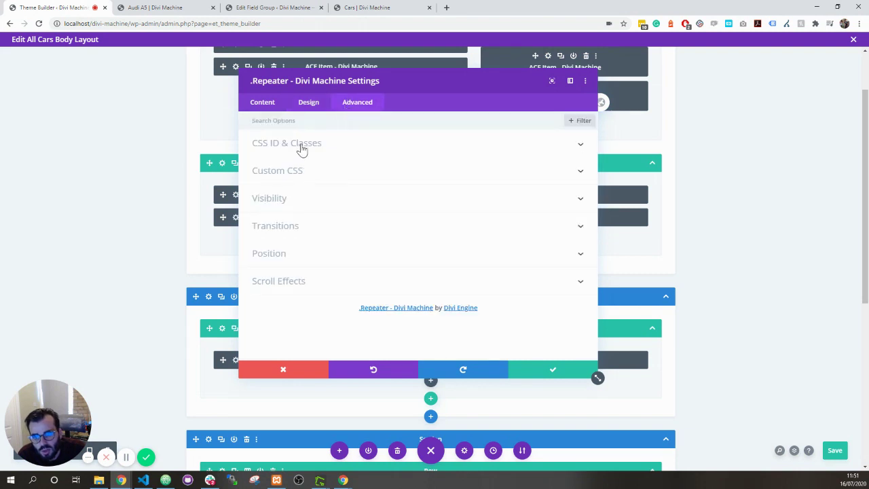
{"action": "left_click", "coordinate": [309, 101]}
{"action": "left_click", "coordinate": [308, 174]}
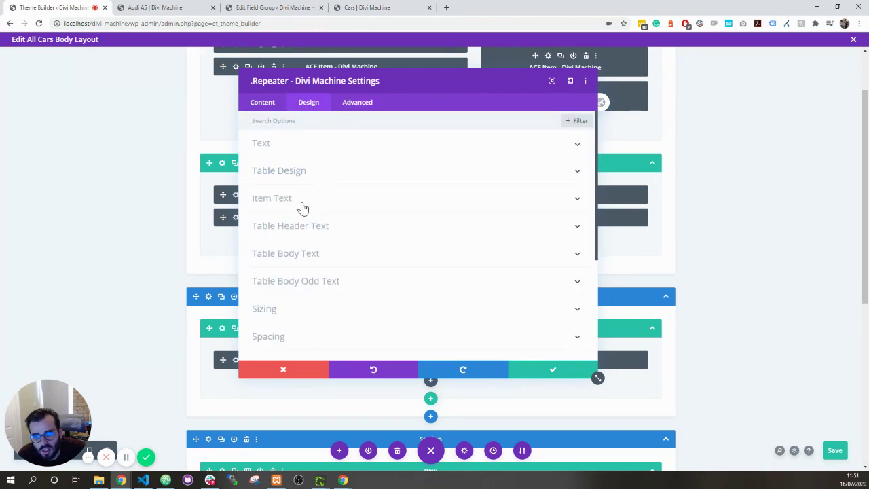
{"action": "left_click", "coordinate": [307, 226]}
{"action": "left_click", "coordinate": [301, 126]}
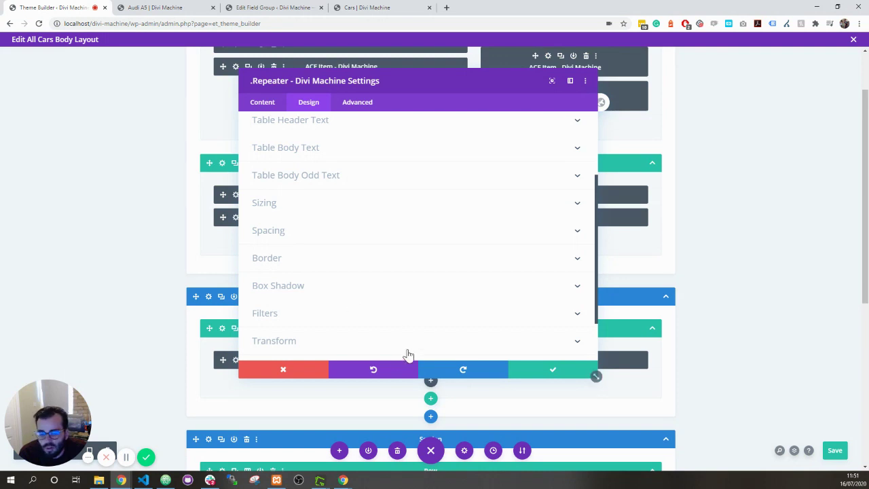
{"action": "left_click", "coordinate": [545, 368]}
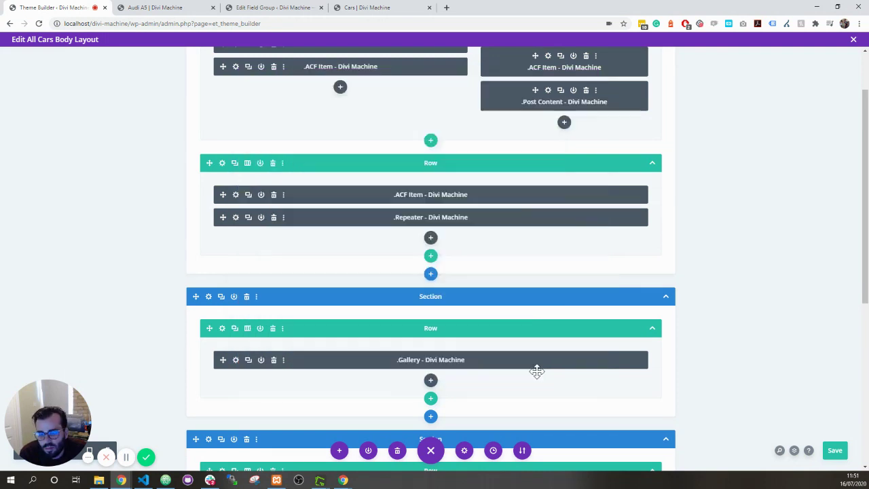
Step: Scroll through the front-end Audi A5 car page
{"action": "left_click", "coordinate": [184, 7]}
{"action": "scroll", "coordinate": [260, 231], "scroll_direction": "down", "scroll_amount": 5}
{"action": "scroll", "coordinate": [259, 231], "scroll_direction": "down", "scroll_amount": 6}
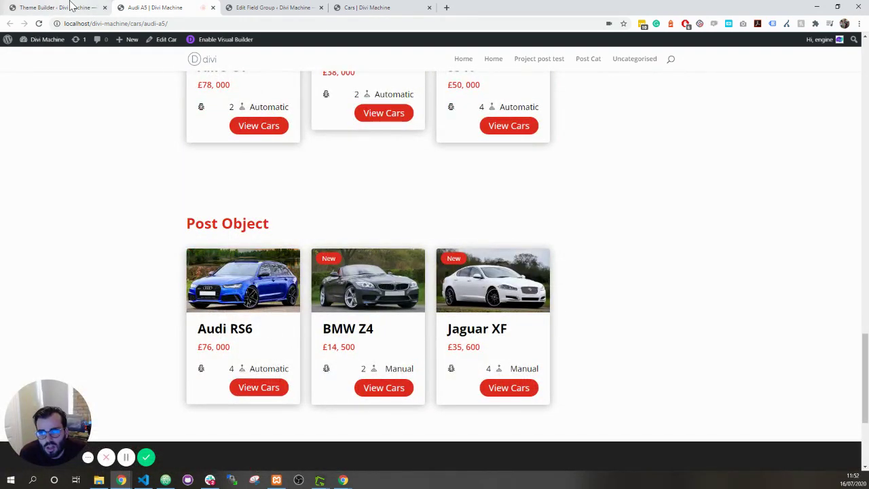
Step: In the ACF field group, collapse Repeater and inspect the Related post-object field's settings
{"action": "left_click", "coordinate": [275, 10]}
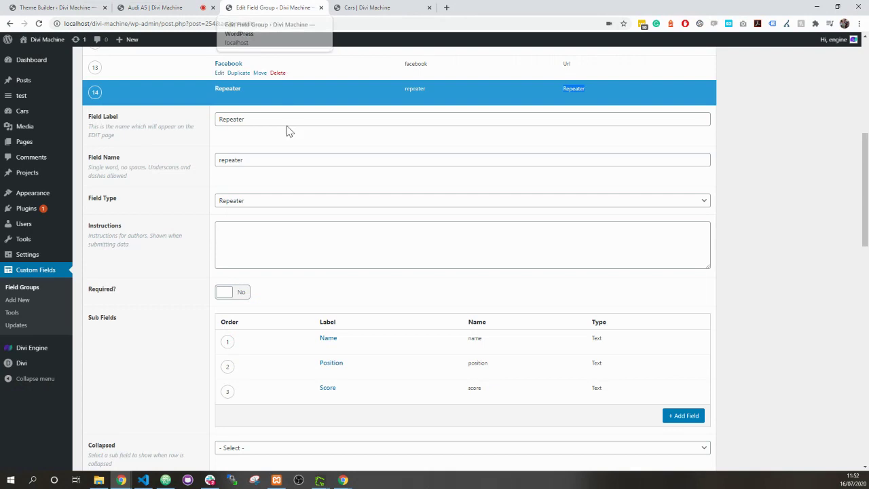
{"action": "left_click", "coordinate": [218, 98]}
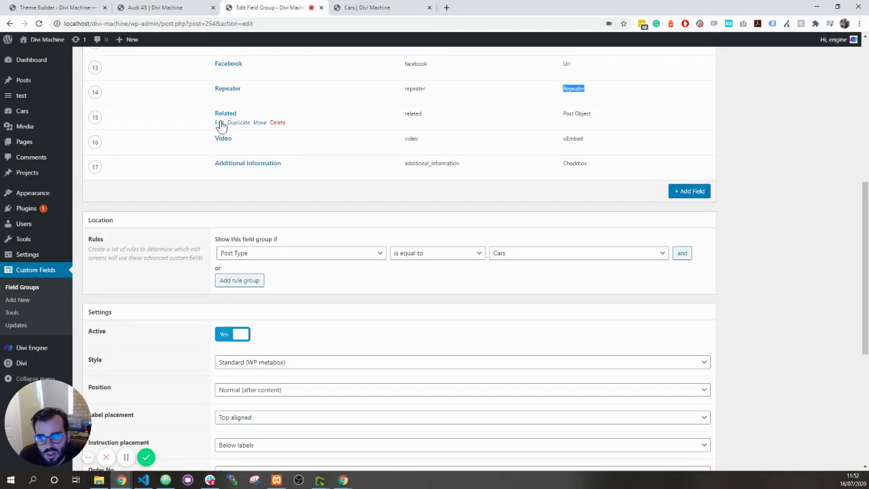
{"action": "left_click", "coordinate": [219, 123]}
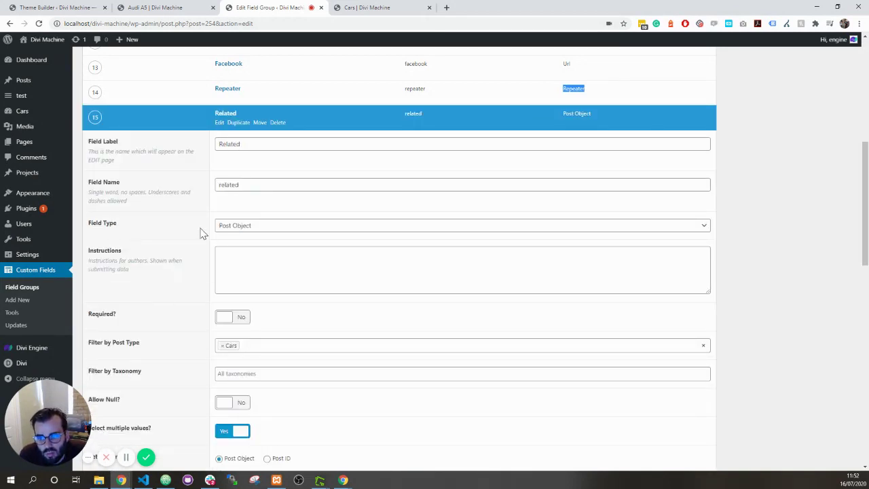
{"action": "scroll", "coordinate": [244, 233], "scroll_direction": "down", "scroll_amount": 1}
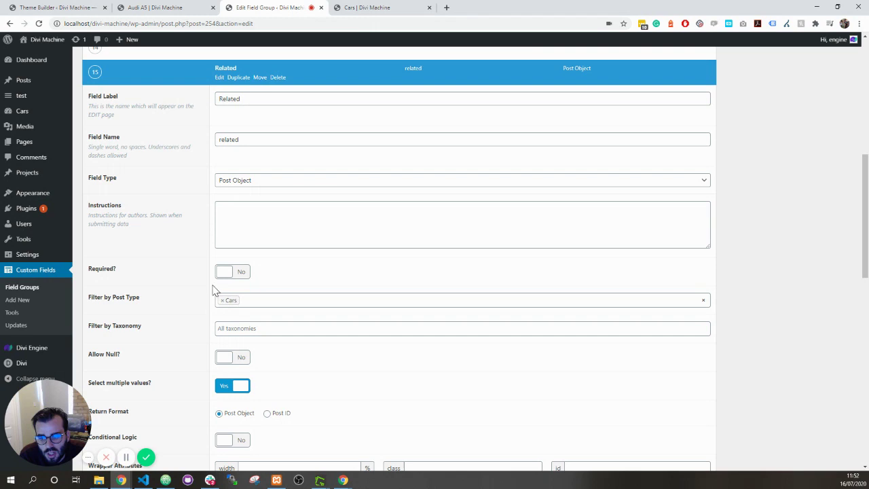
{"action": "mouse_move", "coordinate": [25, 108]}
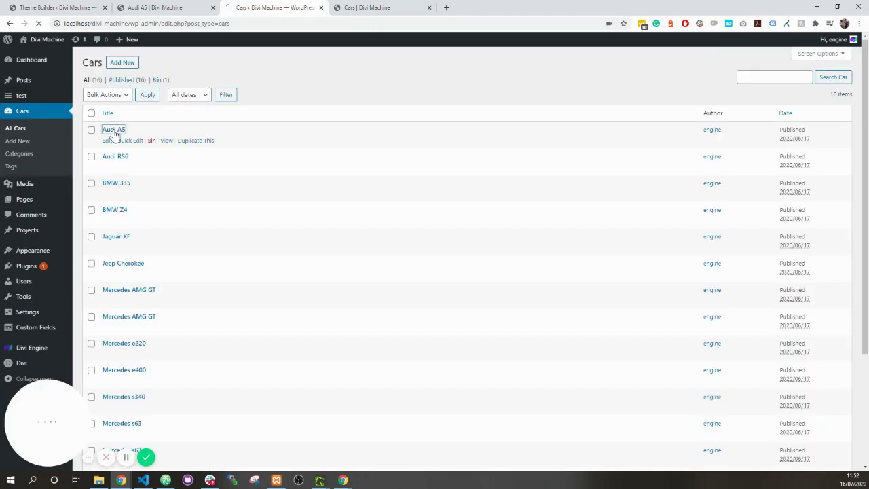
Step: Add Mercedes AMG GT to the Audi A5's Related field and update the post
{"action": "left_click", "coordinate": [114, 131]}
{"action": "scroll", "coordinate": [232, 207], "scroll_direction": "down", "scroll_amount": 20}
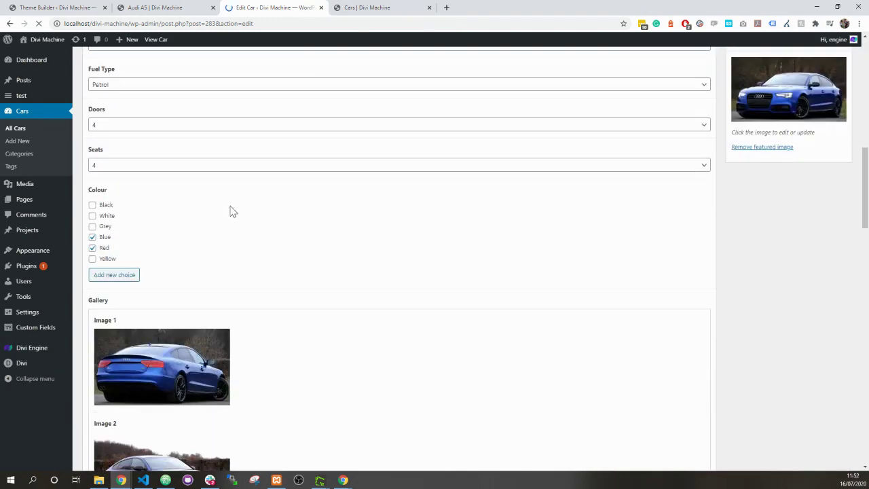
{"action": "scroll", "coordinate": [228, 213], "scroll_direction": "up", "scroll_amount": 4}
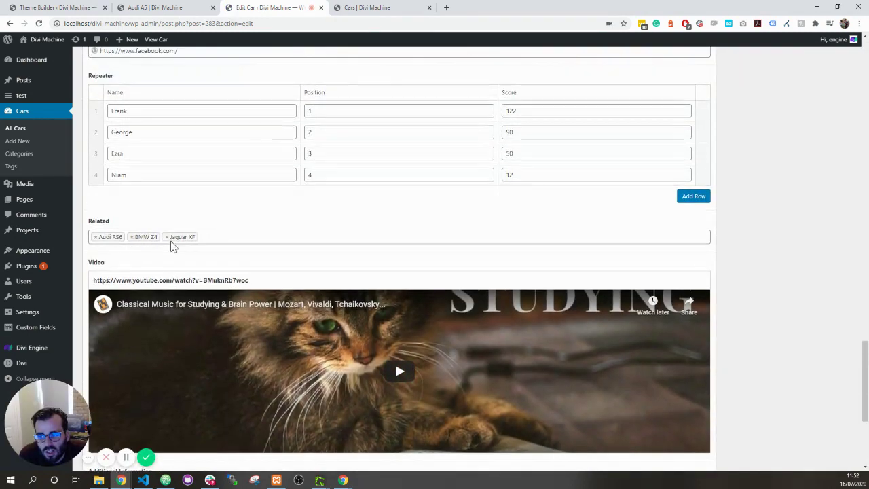
{"action": "left_click", "coordinate": [229, 237]}
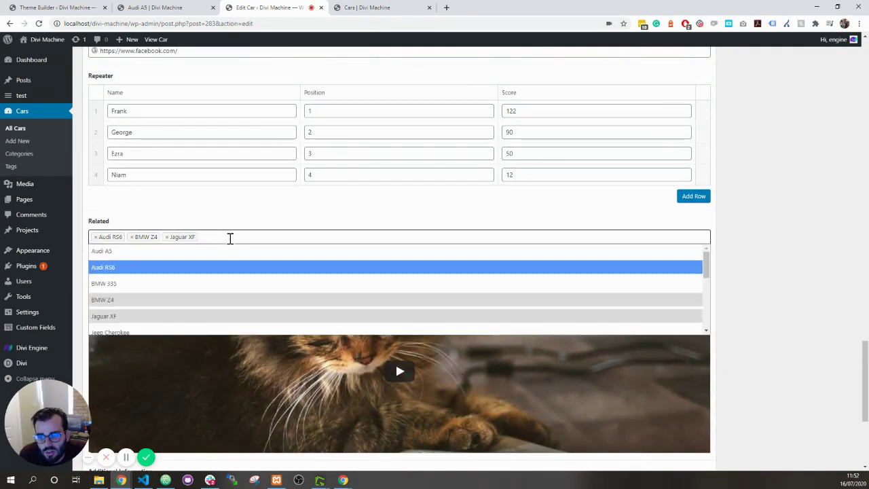
{"action": "scroll", "coordinate": [197, 293], "scroll_direction": "down", "scroll_amount": 3}
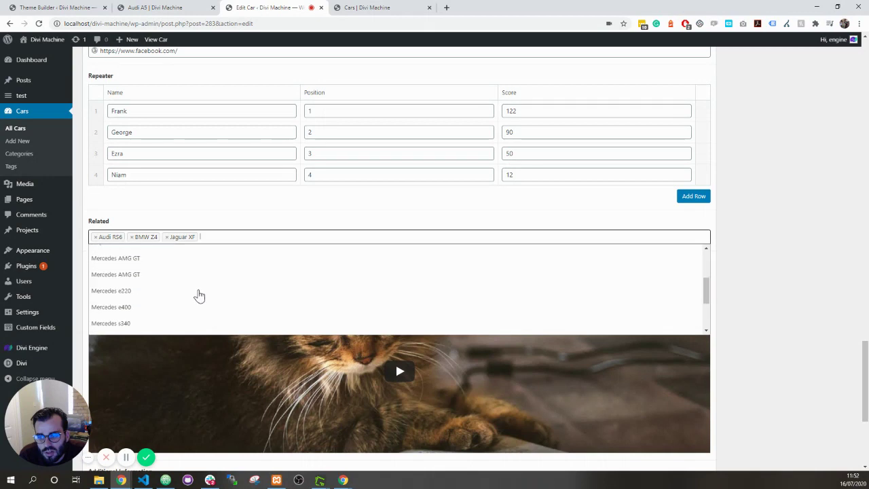
{"action": "left_click", "coordinate": [154, 275]}
{"action": "scroll", "coordinate": [795, 200], "scroll_direction": "up", "scroll_amount": 15}
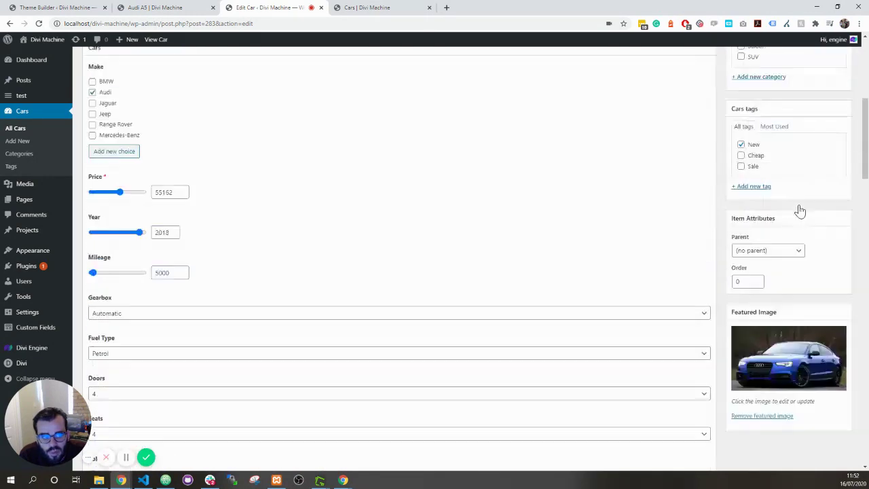
{"action": "left_click", "coordinate": [829, 156]}
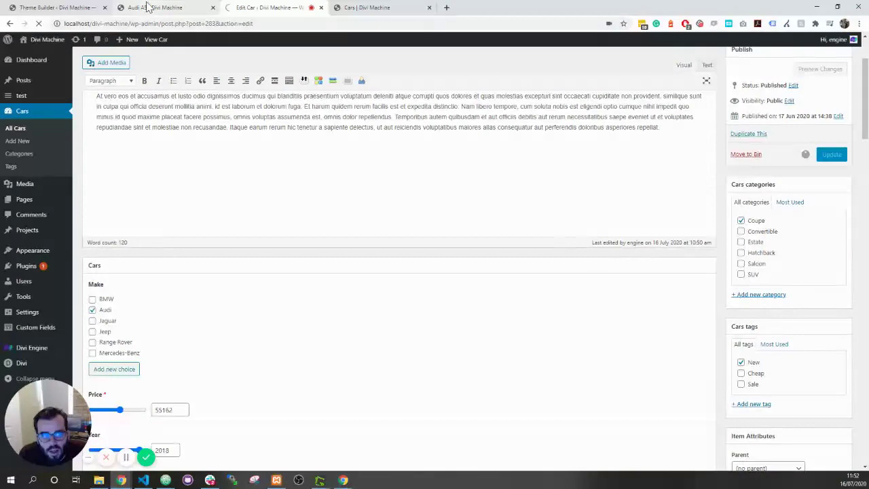
Step: Check the Related - Cars item's relational grid: four columns, two on tablet, one on mobile
{"action": "left_click", "coordinate": [61, 8]}
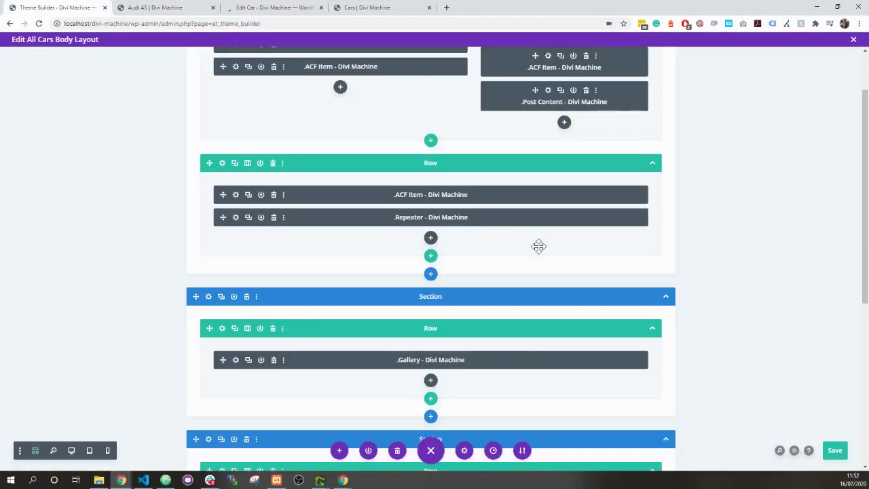
{"action": "scroll", "coordinate": [538, 244], "scroll_direction": "down", "scroll_amount": 3}
{"action": "scroll", "coordinate": [538, 245], "scroll_direction": "down", "scroll_amount": 2}
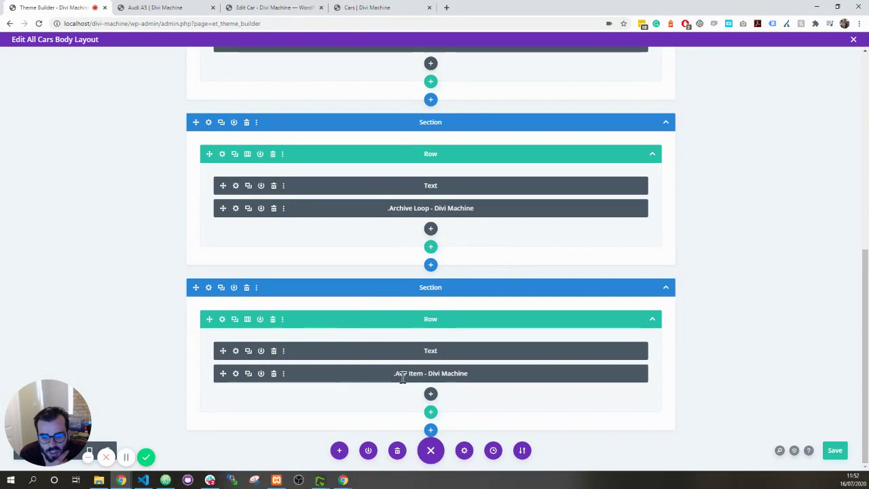
{"action": "left_click", "coordinate": [236, 374]}
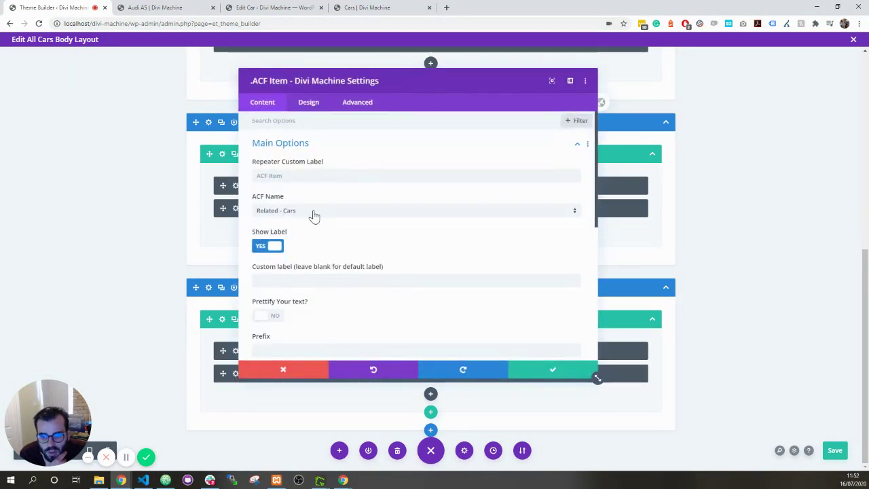
{"action": "scroll", "coordinate": [295, 251], "scroll_direction": "down", "scroll_amount": 1}
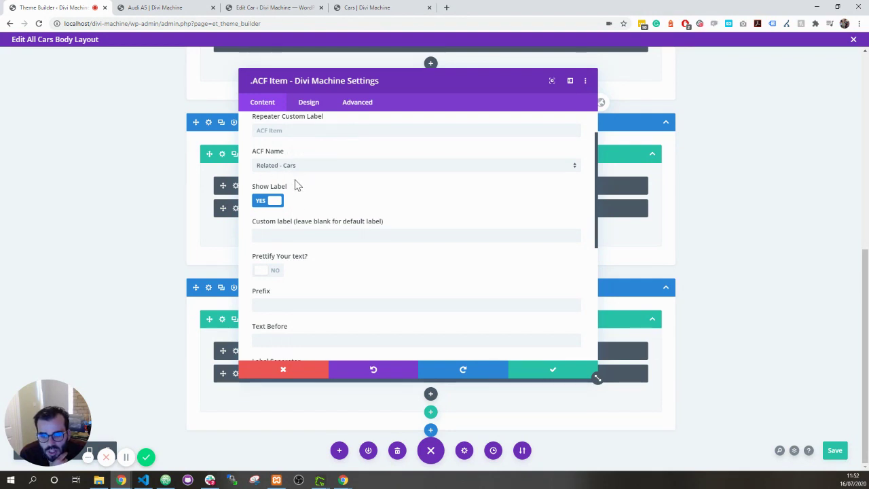
{"action": "scroll", "coordinate": [275, 201], "scroll_direction": "down", "scroll_amount": 2}
{"action": "scroll", "coordinate": [277, 200], "scroll_direction": "up", "scroll_amount": 2}
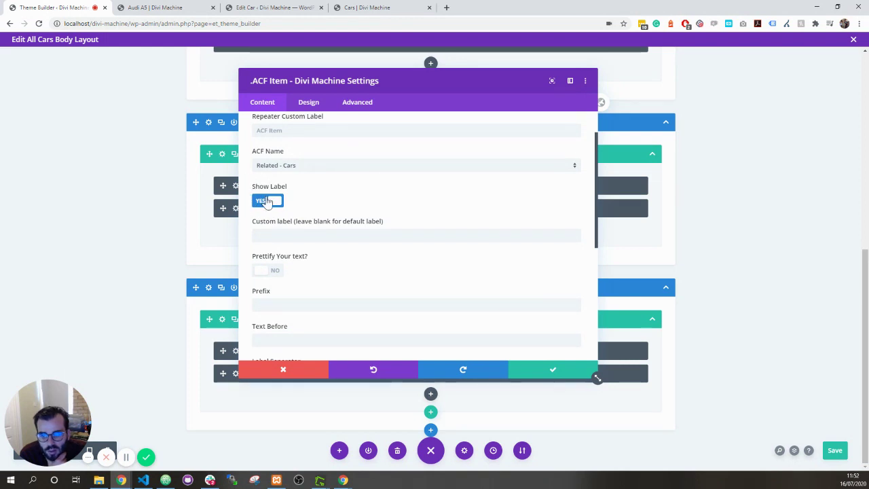
{"action": "scroll", "coordinate": [270, 203], "scroll_direction": "down", "scroll_amount": 4}
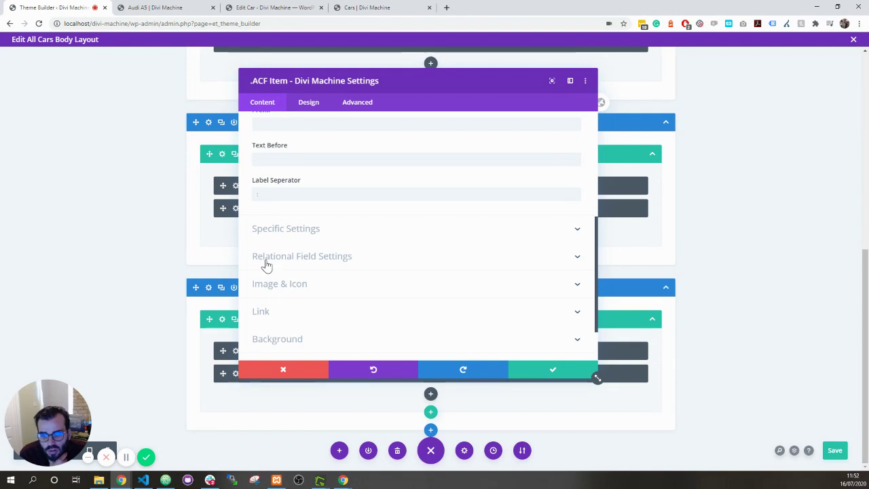
{"action": "left_click", "coordinate": [329, 264]}
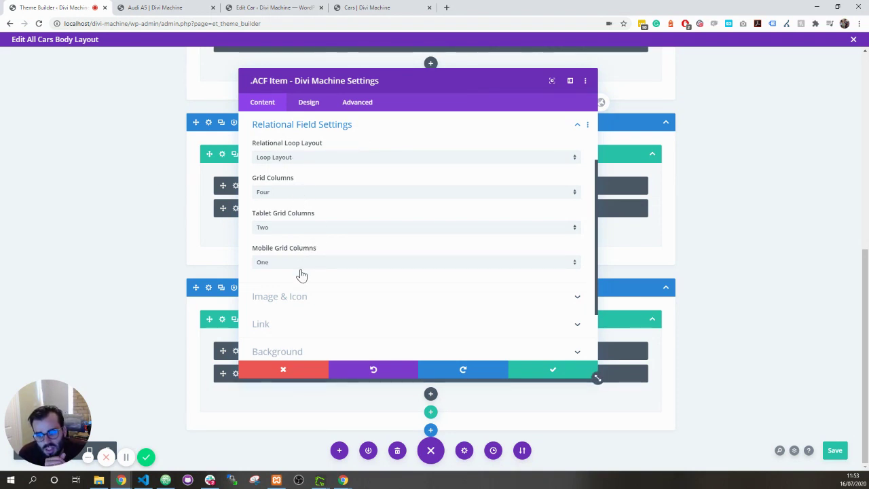
{"action": "left_click", "coordinate": [366, 7]}
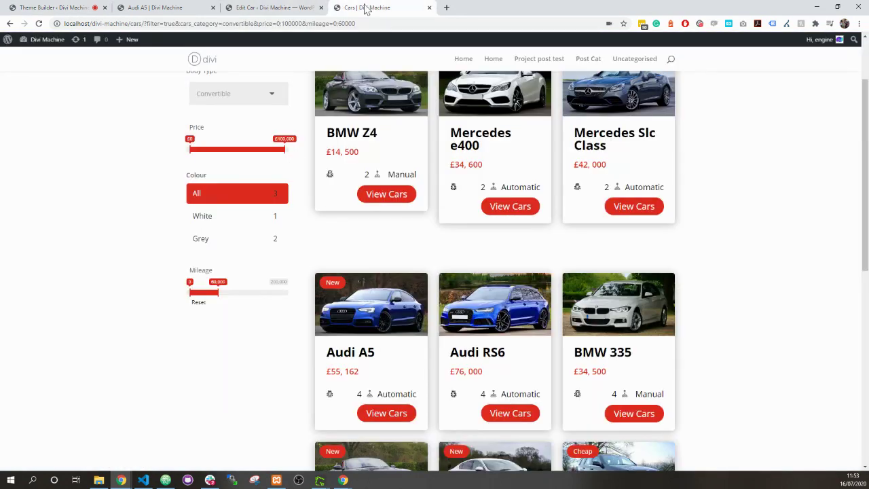
Step: Reload the live Audi A5 page so the newly added Mercedes AMG GT appears
{"action": "left_click", "coordinate": [309, 6]}
{"action": "left_click", "coordinate": [163, 8]}
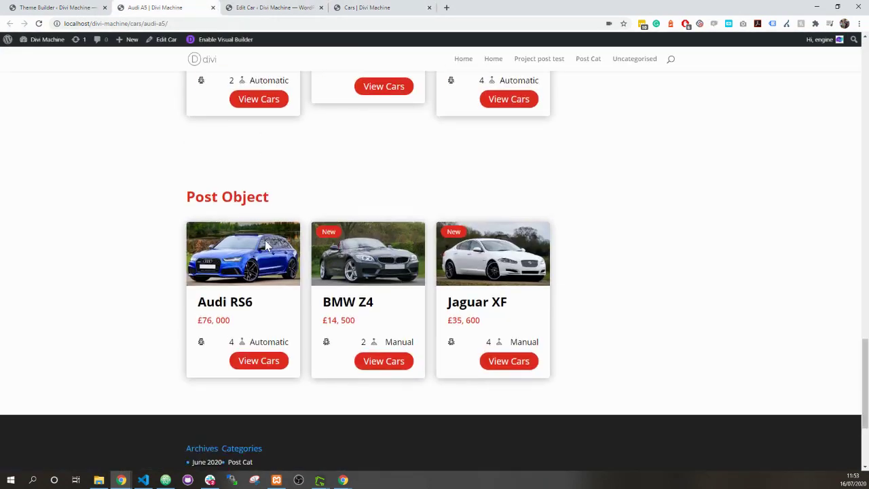
{"action": "right_click", "coordinate": [57, 187]}
{"action": "left_click", "coordinate": [106, 209]}
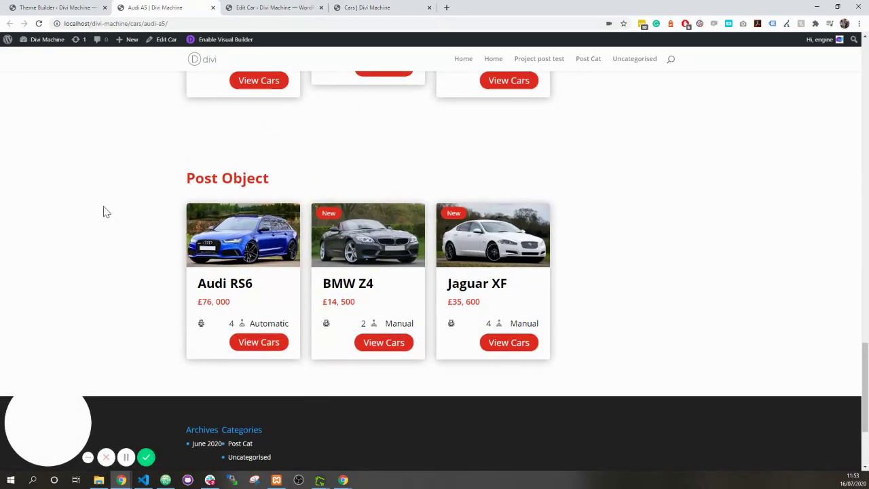
{"action": "right_click", "coordinate": [124, 146]}
{"action": "left_click", "coordinate": [156, 172]}
{"action": "left_click", "coordinate": [39, 23]}
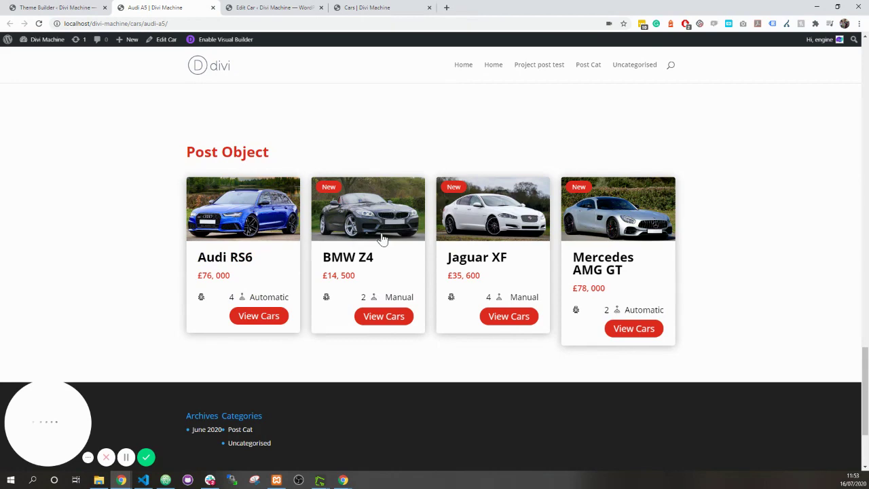
{"action": "key", "text": "F5"}
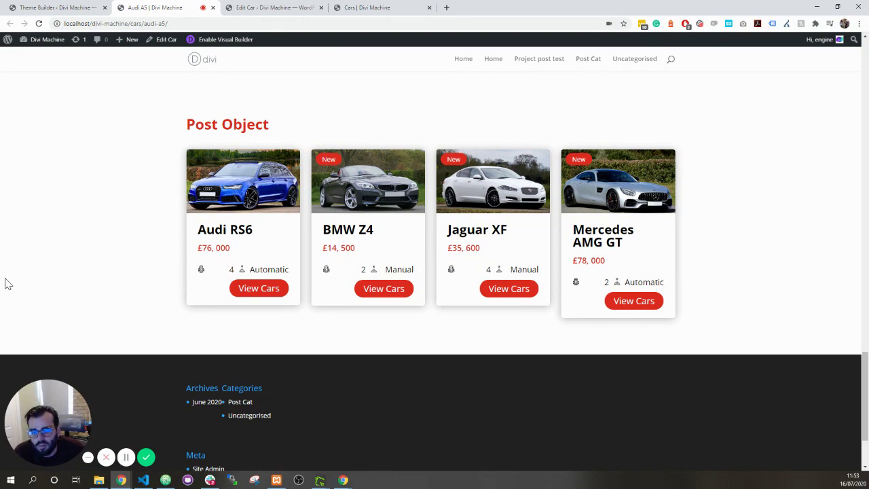
Step: Scroll up to the numbered Overview list and select its items
{"action": "scroll", "coordinate": [286, 112], "scroll_direction": "up", "scroll_amount": 15}
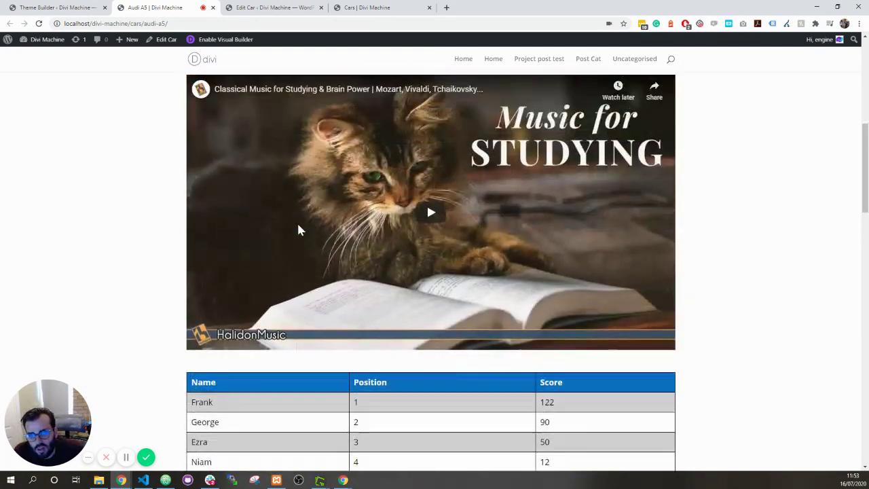
{"action": "scroll", "coordinate": [299, 230], "scroll_direction": "up", "scroll_amount": 5}
{"action": "left_click_drag", "start_coordinate": [192, 292], "coordinate": [306, 358]}
{"action": "scroll", "coordinate": [241, 215], "scroll_direction": "down", "scroll_amount": 2}
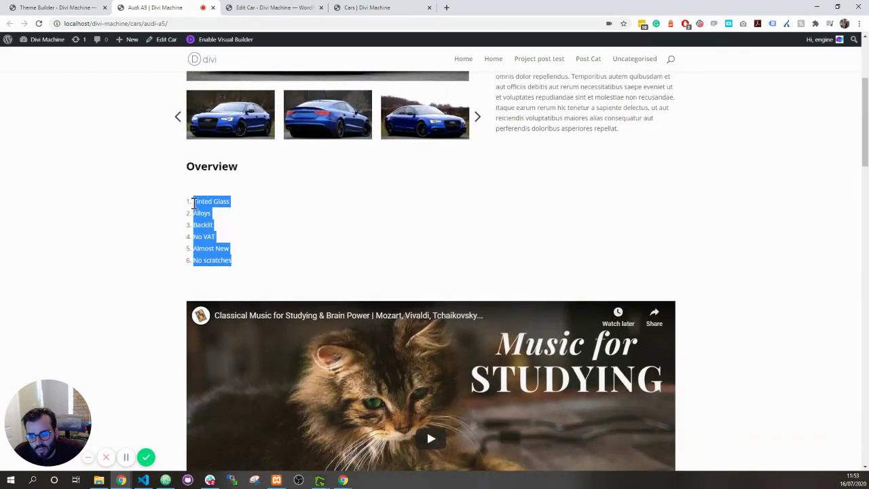
Step: Back in the Theme Builder, close the ACF Item settings and switch to the rendered desktop preview
{"action": "left_click", "coordinate": [54, 7]}
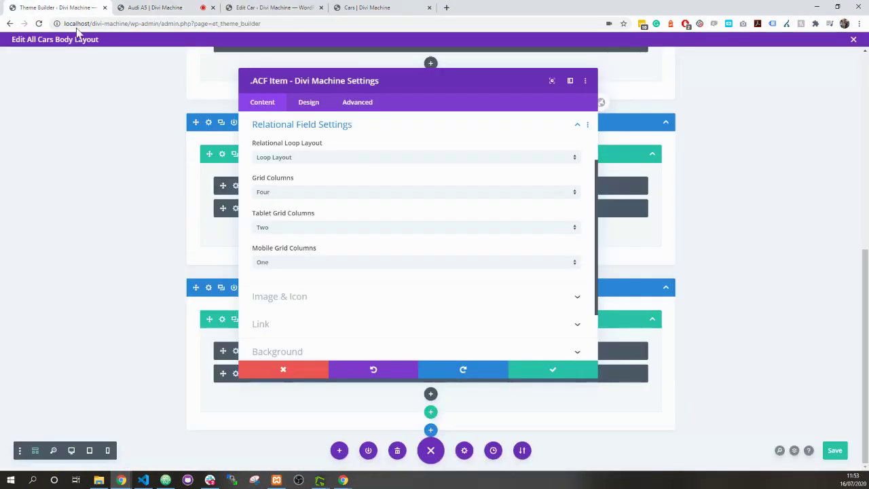
{"action": "left_click", "coordinate": [279, 372]}
{"action": "scroll", "coordinate": [130, 304], "scroll_direction": "up", "scroll_amount": 10}
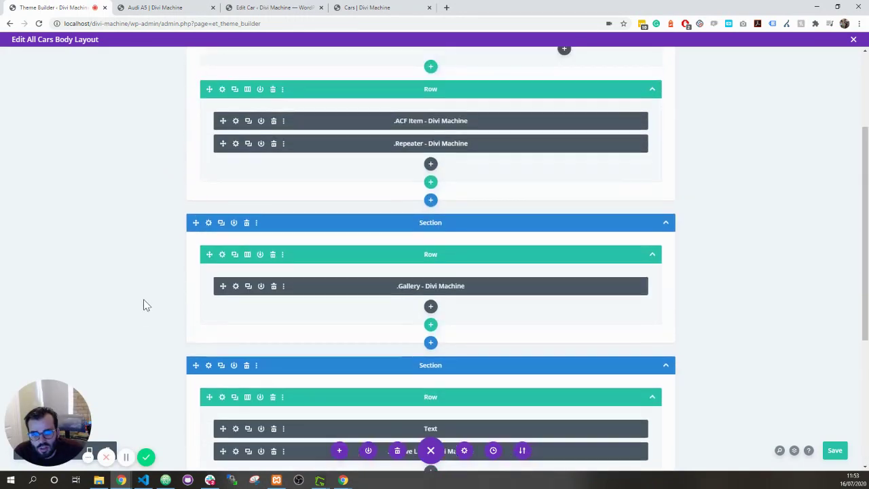
{"action": "scroll", "coordinate": [244, 247], "scroll_direction": "up", "scroll_amount": 2}
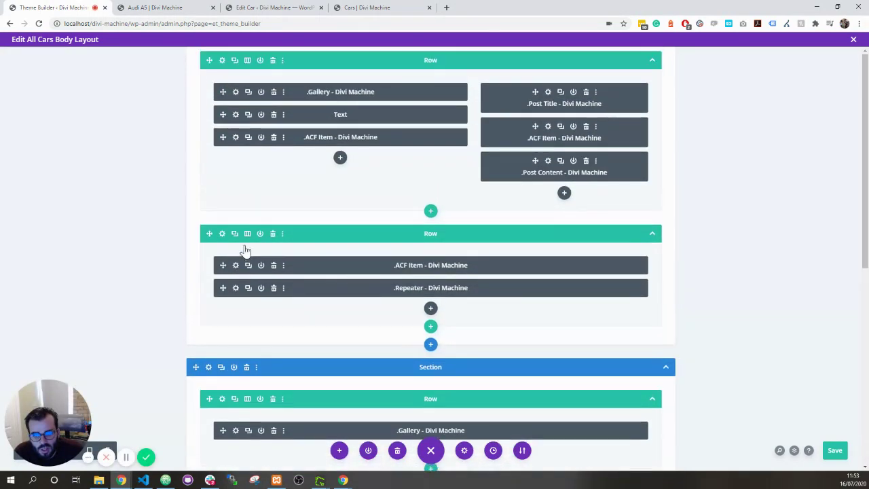
{"action": "left_click", "coordinate": [236, 137]}
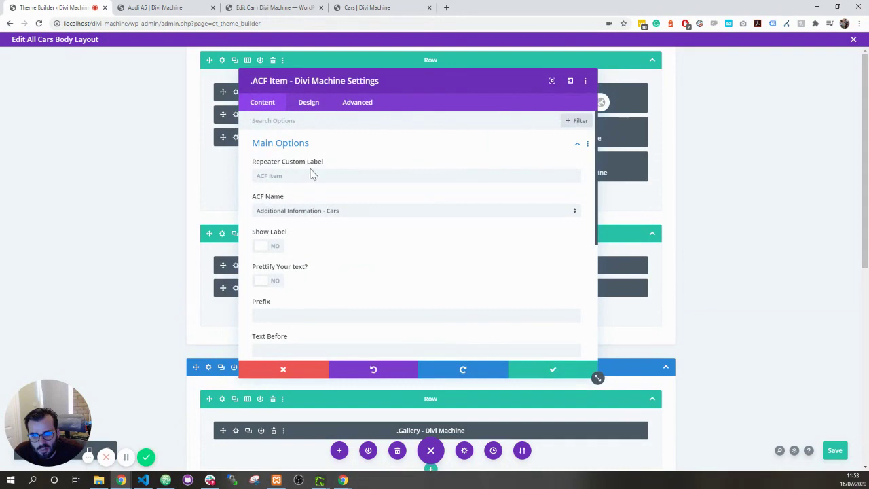
{"action": "left_click", "coordinate": [309, 371]}
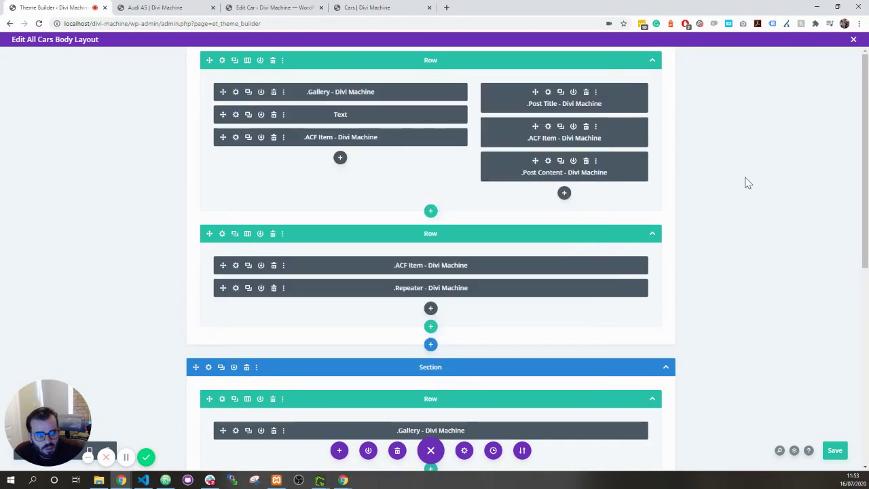
{"action": "left_click_drag", "start_coordinate": [36, 401], "coordinate": [39, 340]}
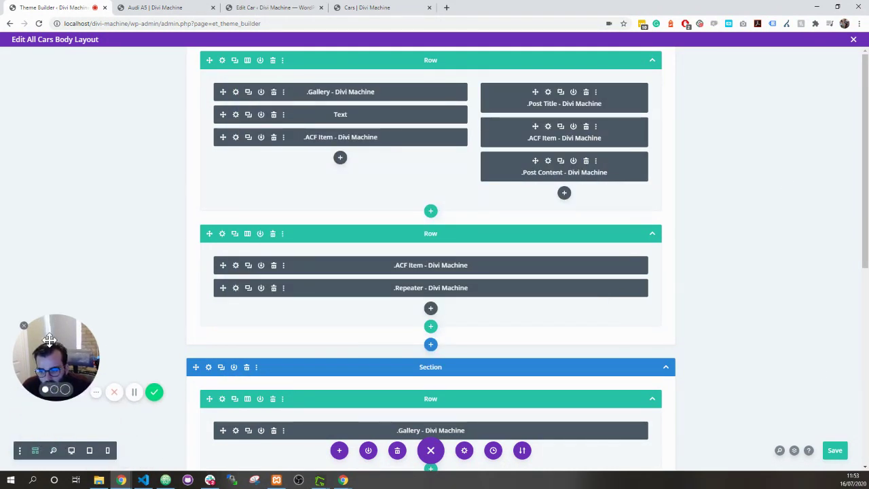
{"action": "left_click", "coordinate": [71, 450]}
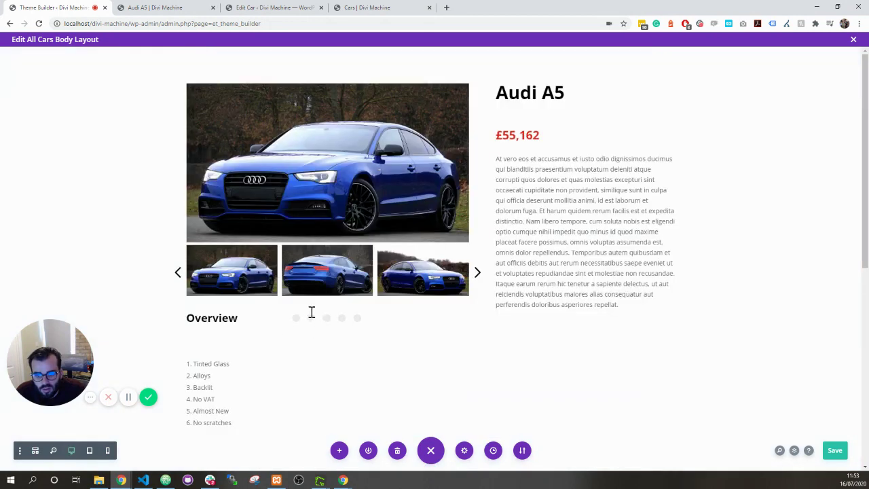
Step: Try Comma and Bullet List checkbox styles on the Overview ACF Item, ending on Bullet List
{"action": "scroll", "coordinate": [225, 369], "scroll_direction": "down", "scroll_amount": 1}
{"action": "left_click", "coordinate": [312, 319]}
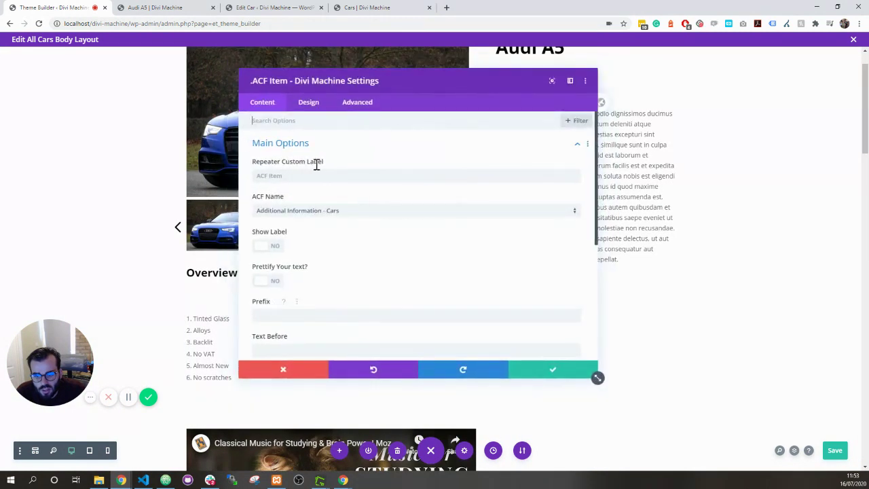
{"action": "left_click_drag", "start_coordinate": [352, 80], "coordinate": [574, 71]}
{"action": "scroll", "coordinate": [536, 216], "scroll_direction": "down", "scroll_amount": 4}
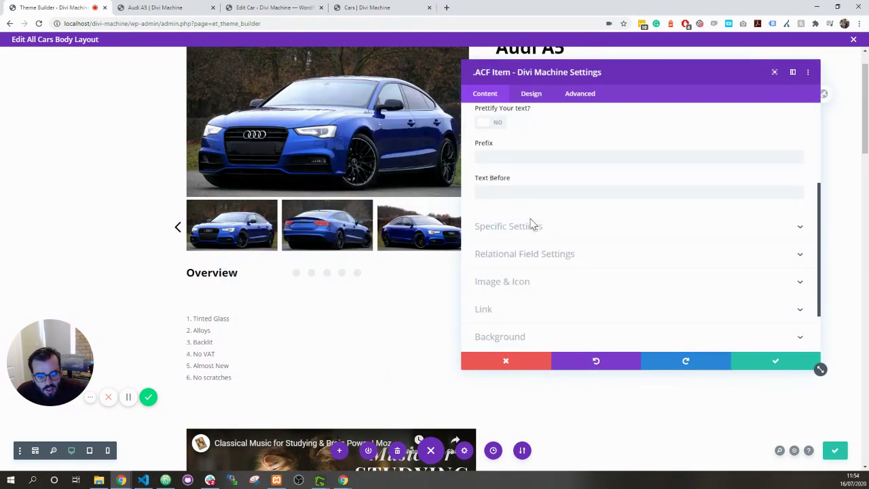
{"action": "left_click", "coordinate": [507, 161]}
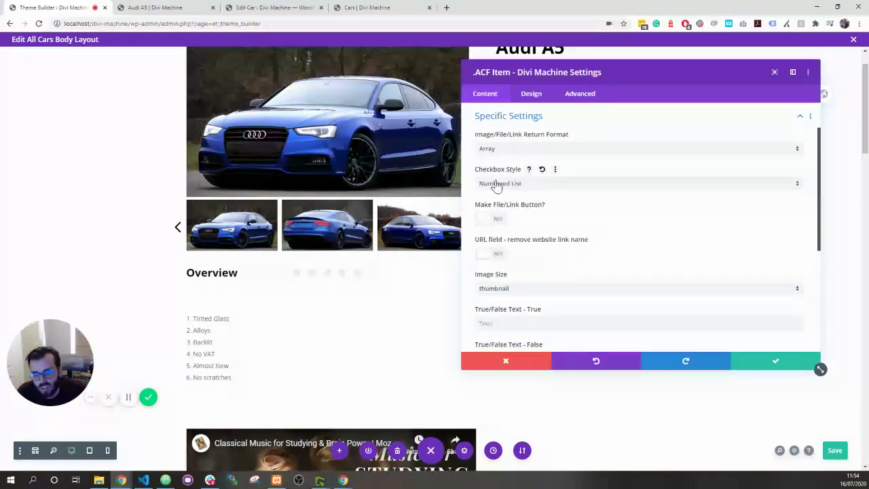
{"action": "left_click", "coordinate": [502, 183]}
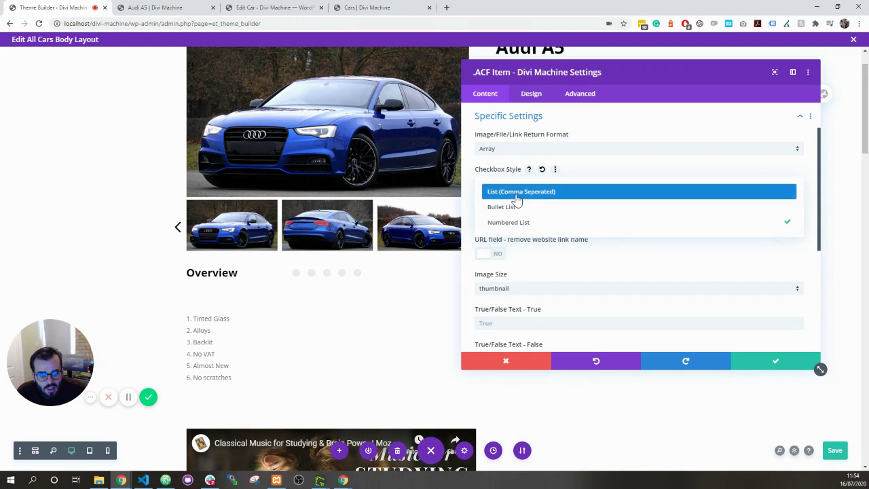
{"action": "left_click", "coordinate": [517, 194]}
{"action": "left_click", "coordinate": [516, 184]}
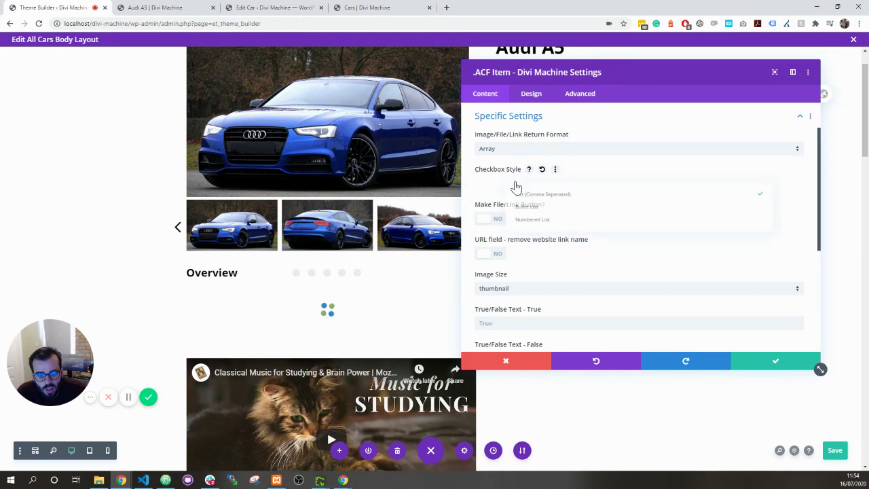
{"action": "left_click", "coordinate": [521, 210]}
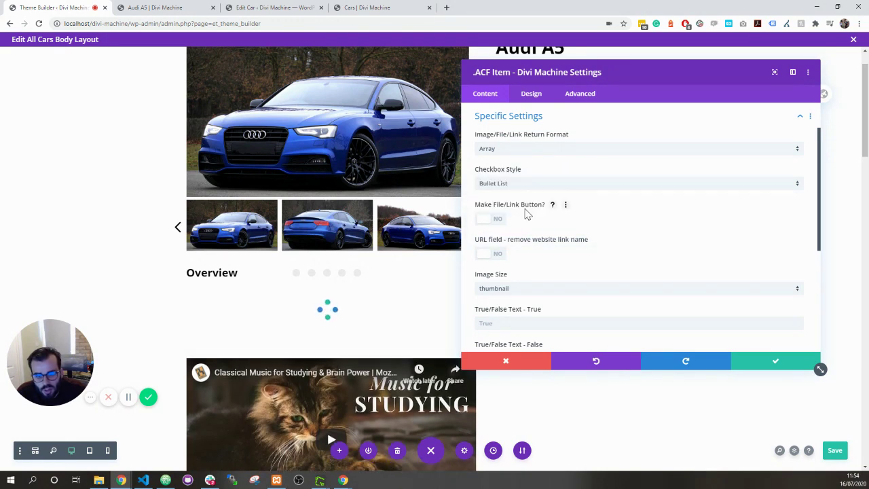
{"action": "left_click", "coordinate": [526, 190]}
{"action": "left_click", "coordinate": [523, 208]}
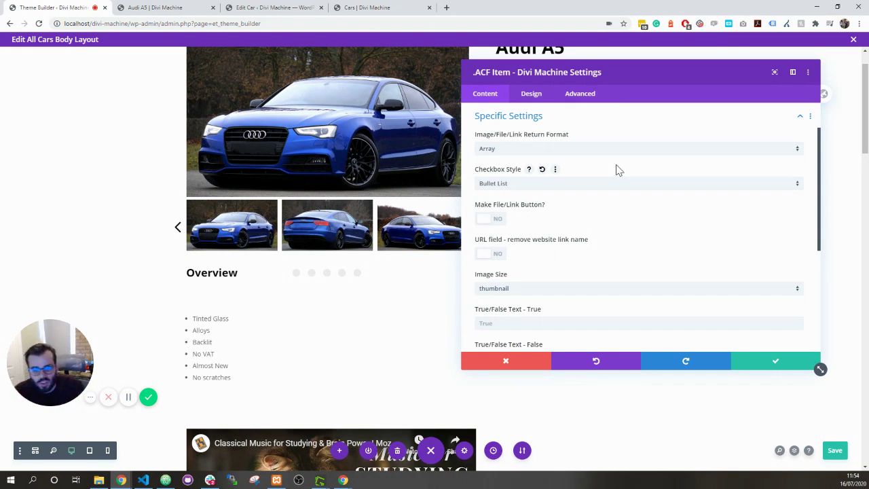
Step: Discard the checkbox style, preview Post Content as Excerpt, then restore Content and save
{"action": "left_click", "coordinate": [506, 361]}
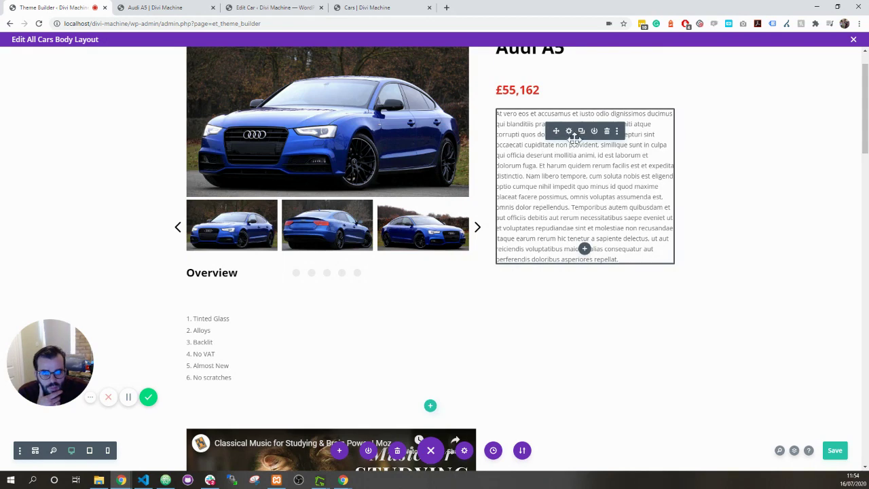
{"action": "left_click", "coordinate": [569, 131]}
{"action": "left_click", "coordinate": [556, 173]}
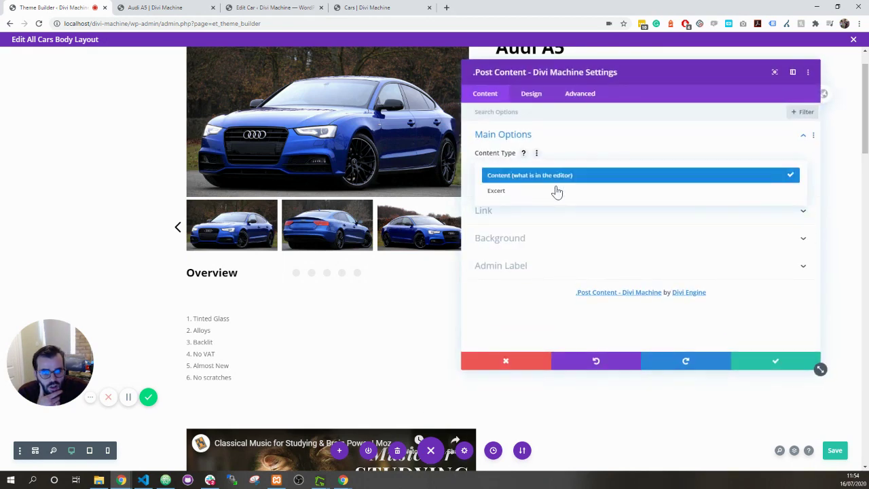
{"action": "left_click", "coordinate": [556, 190]}
{"action": "left_click_drag", "start_coordinate": [618, 74], "coordinate": [566, 251]}
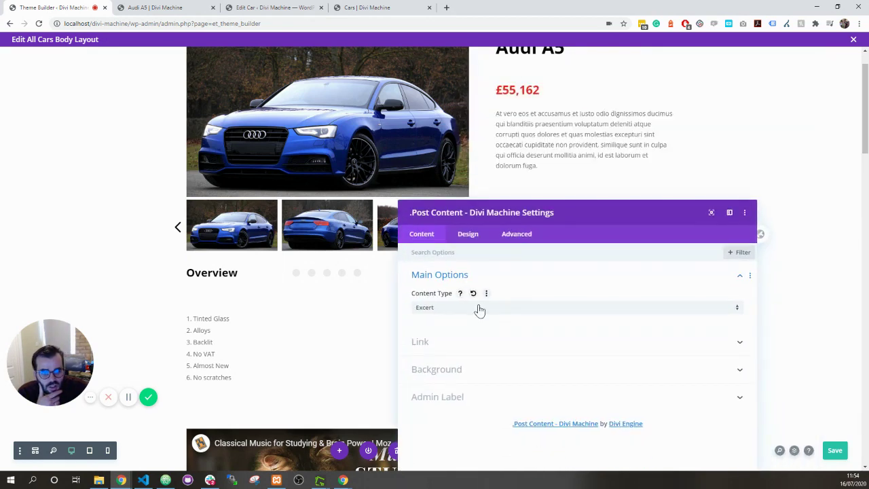
{"action": "left_click", "coordinate": [481, 310]}
{"action": "left_click", "coordinate": [486, 316]}
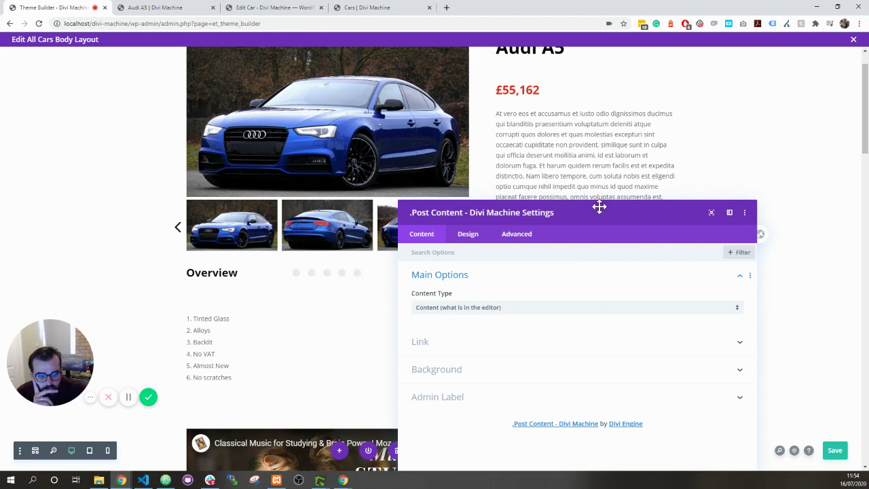
{"action": "left_click_drag", "start_coordinate": [599, 206], "coordinate": [608, 94]}
{"action": "left_click", "coordinate": [720, 388]}
{"action": "scroll", "coordinate": [374, 264], "scroll_direction": "down", "scroll_amount": 10}
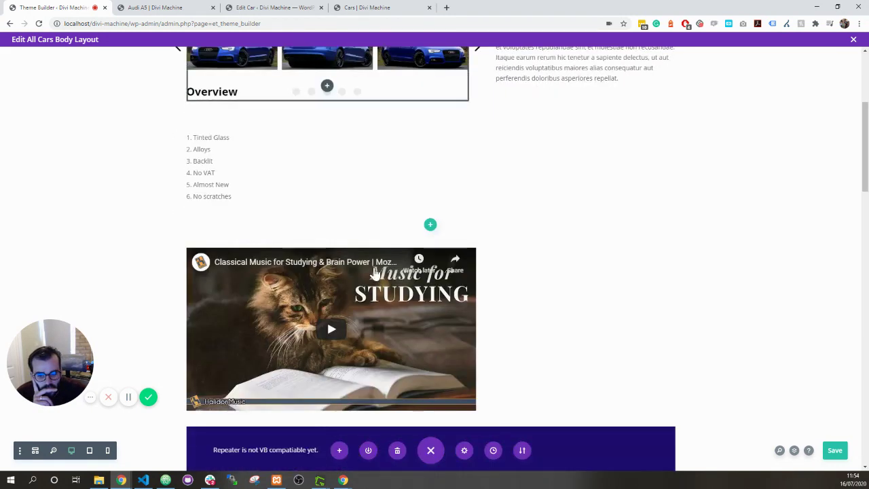
Step: On the live Audi A5 page, check the gallery images' coloured hover overlay and icon
{"action": "left_click", "coordinate": [136, 8]}
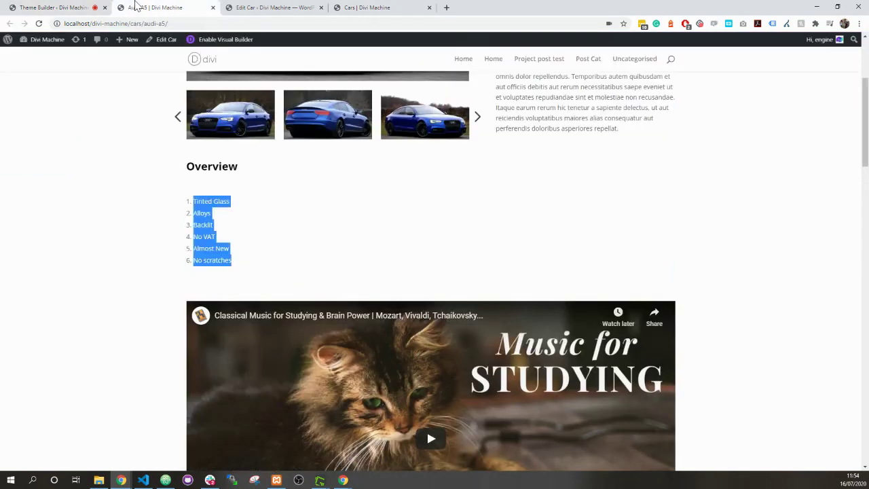
{"action": "scroll", "coordinate": [301, 208], "scroll_direction": "up", "scroll_amount": 1}
{"action": "scroll", "coordinate": [302, 217], "scroll_direction": "down", "scroll_amount": 8}
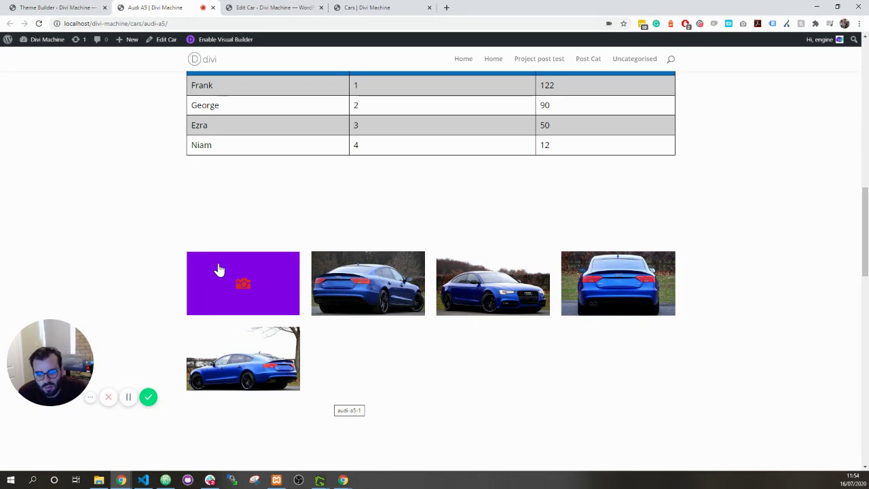
{"action": "scroll", "coordinate": [169, 180], "scroll_direction": "up", "scroll_amount": 6}
{"action": "scroll", "coordinate": [156, 197], "scroll_direction": "down", "scroll_amount": 1}
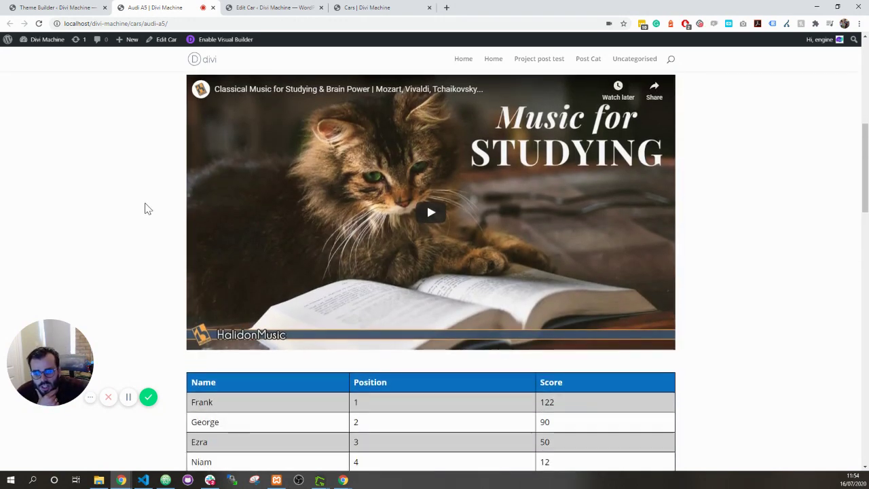